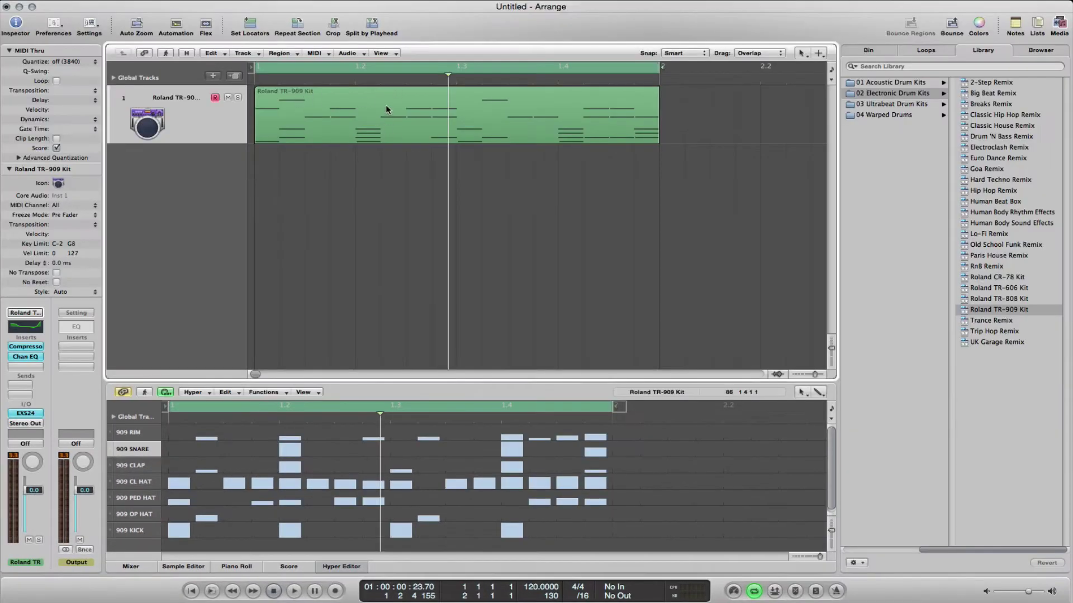
Open the TR-909 Kit region in the Hyper Editor to show its per-drum lanes
double_click(386, 99)
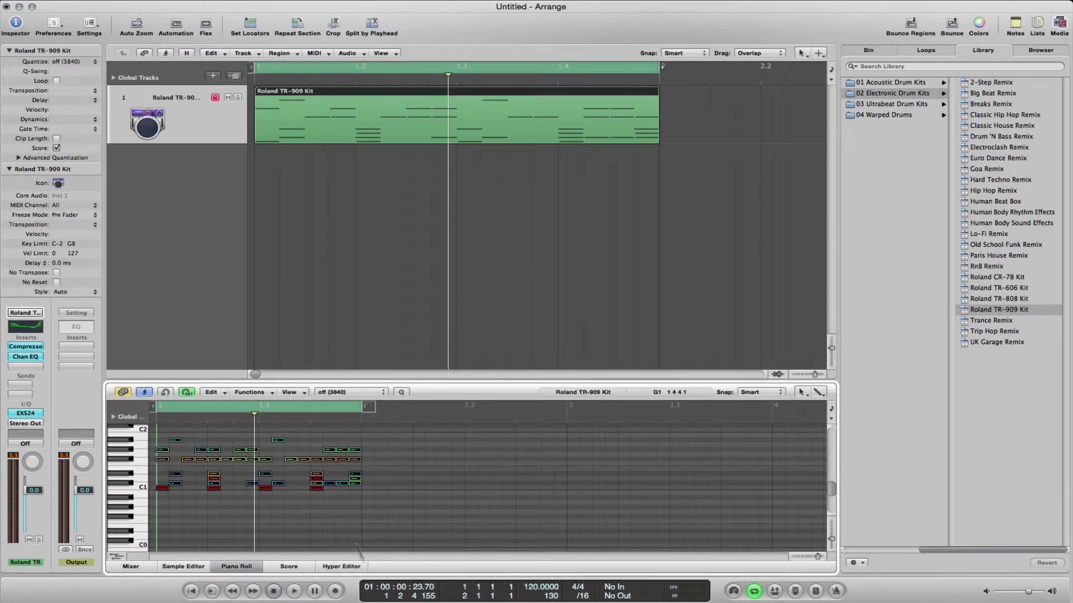
click(342, 567)
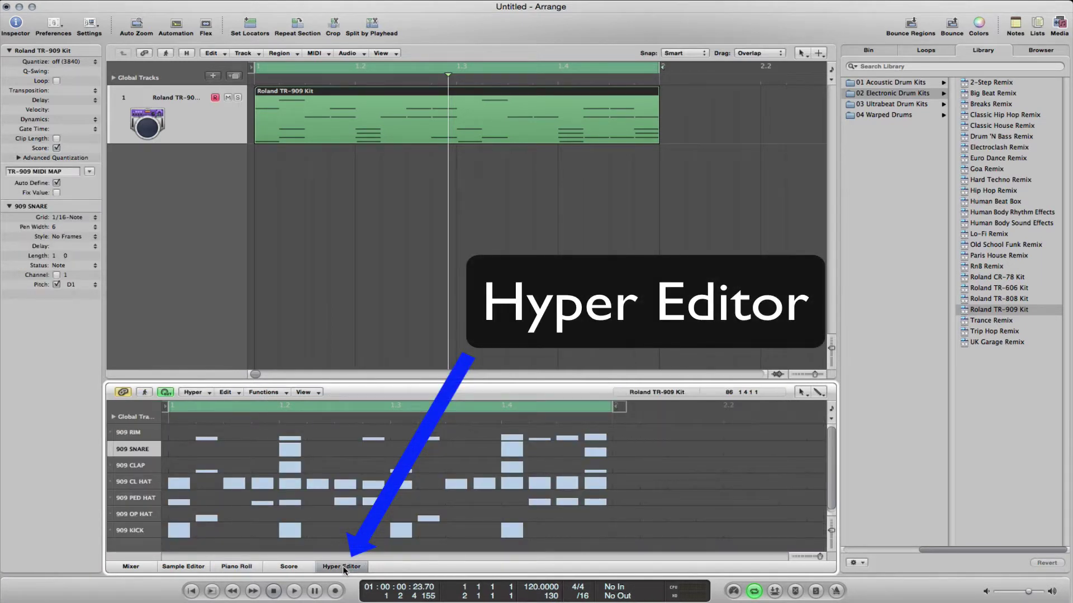
Play the existing TR-909 pattern, then select all its drum notes and delete them
click(294, 591)
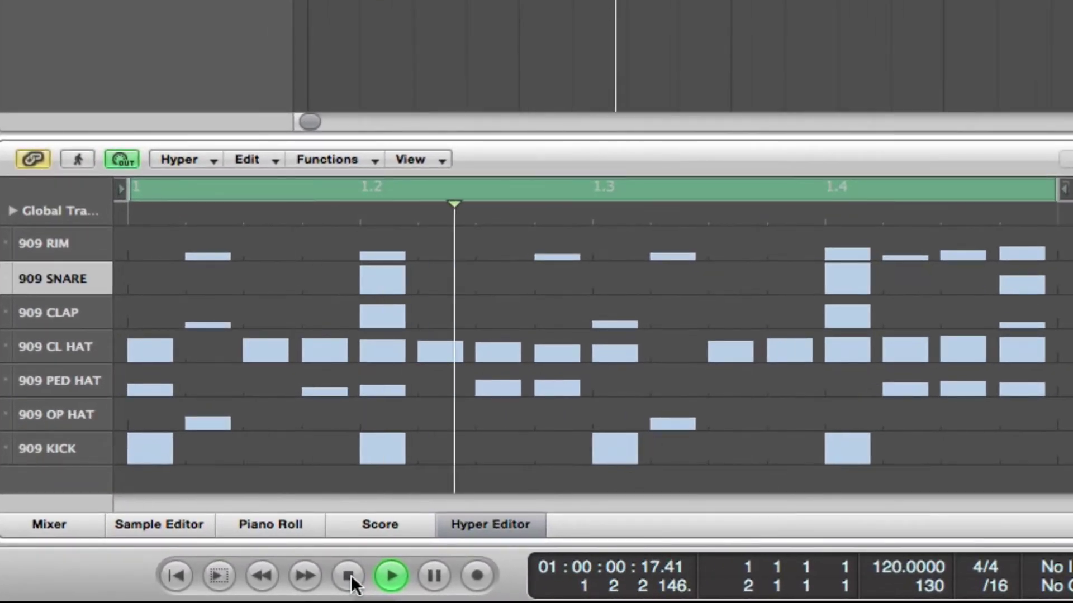
click(349, 575)
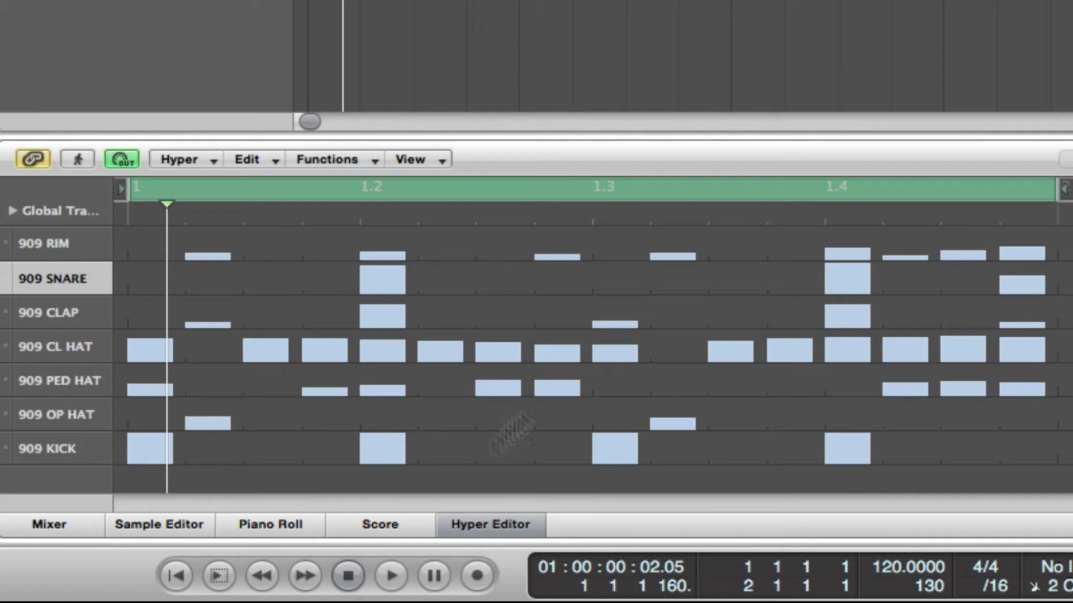
click(269, 159)
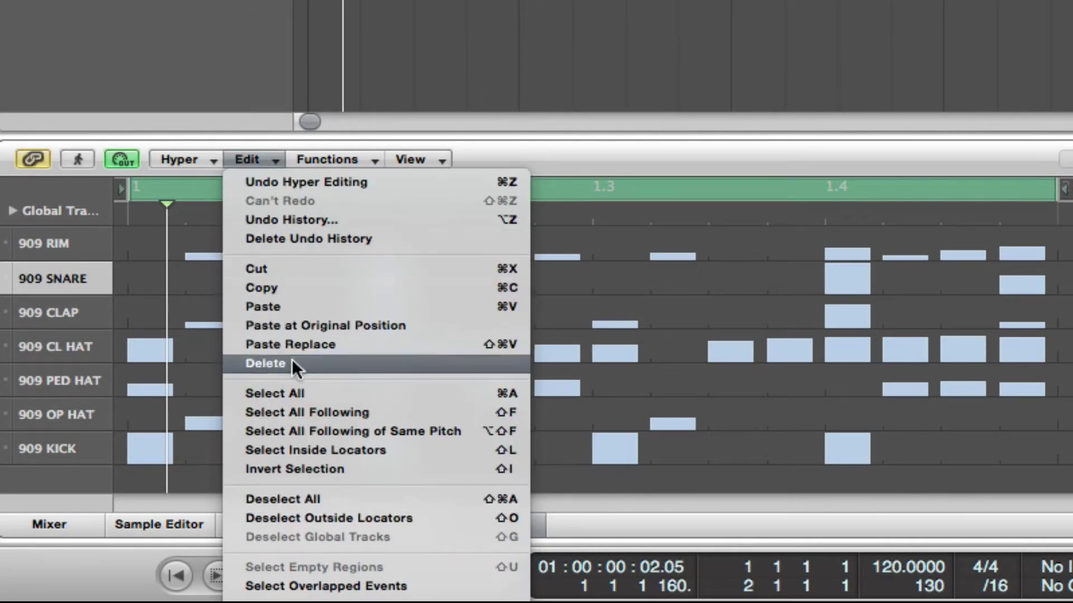
click(244, 106)
click(246, 159)
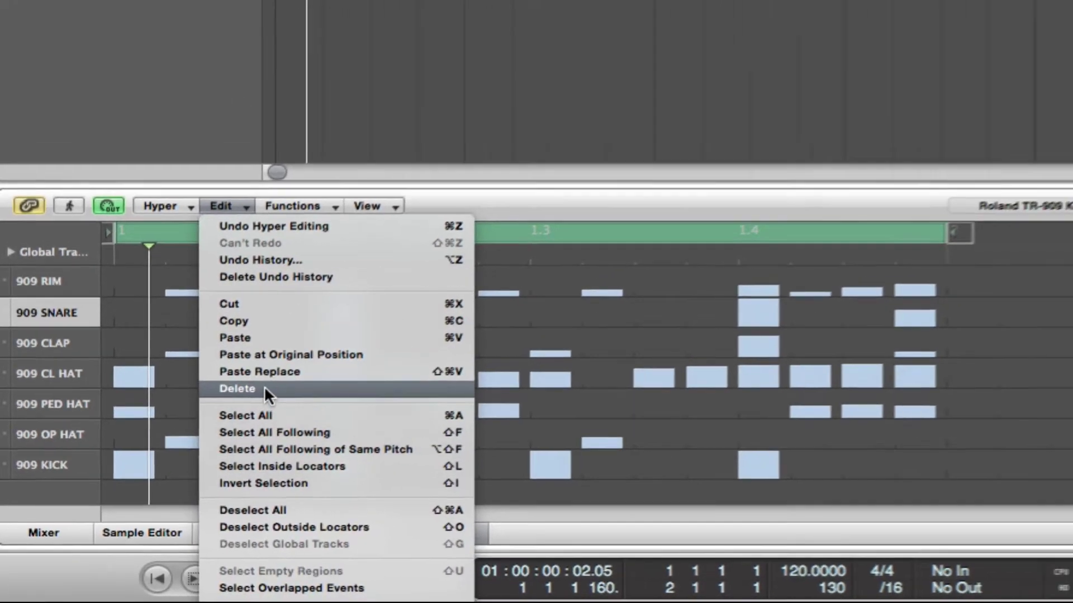
click(263, 368)
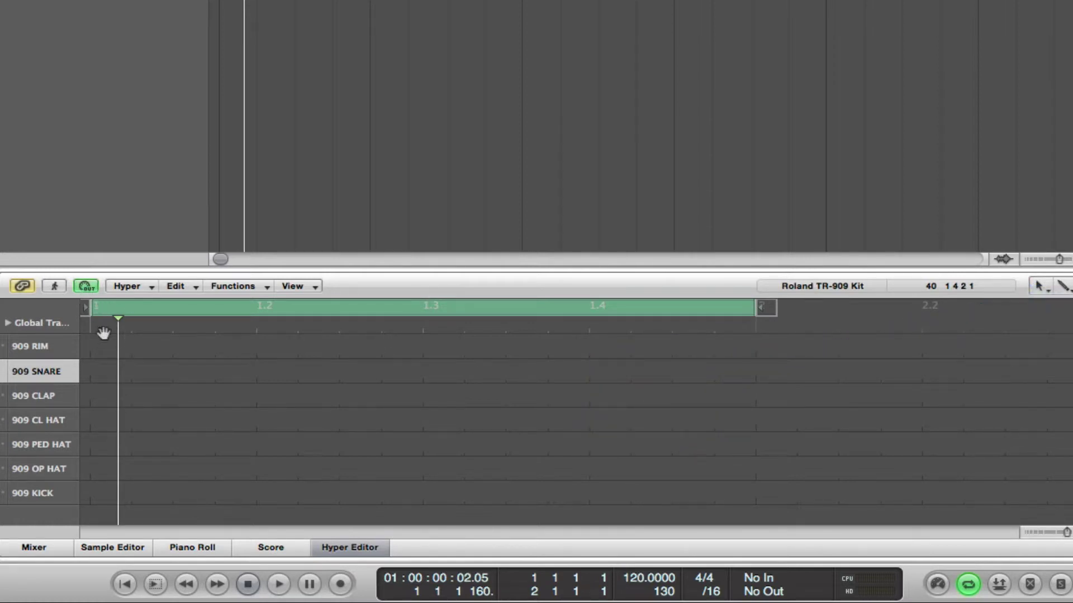
Draw a 909 KICK note on beat 1.1 with MIDI Out on, then turn MIDI Out off
click(85, 286)
drag(110, 501, 113, 485)
click(86, 285)
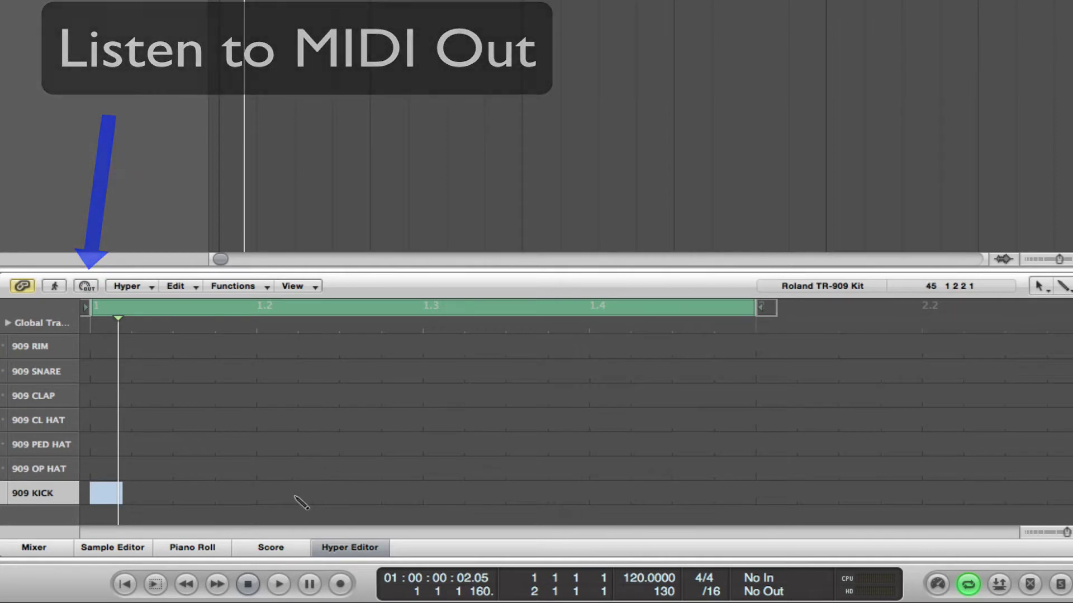
Add kick notes on beats 1.2, 1.3 and 1.4 and play the pattern back
click(274, 495)
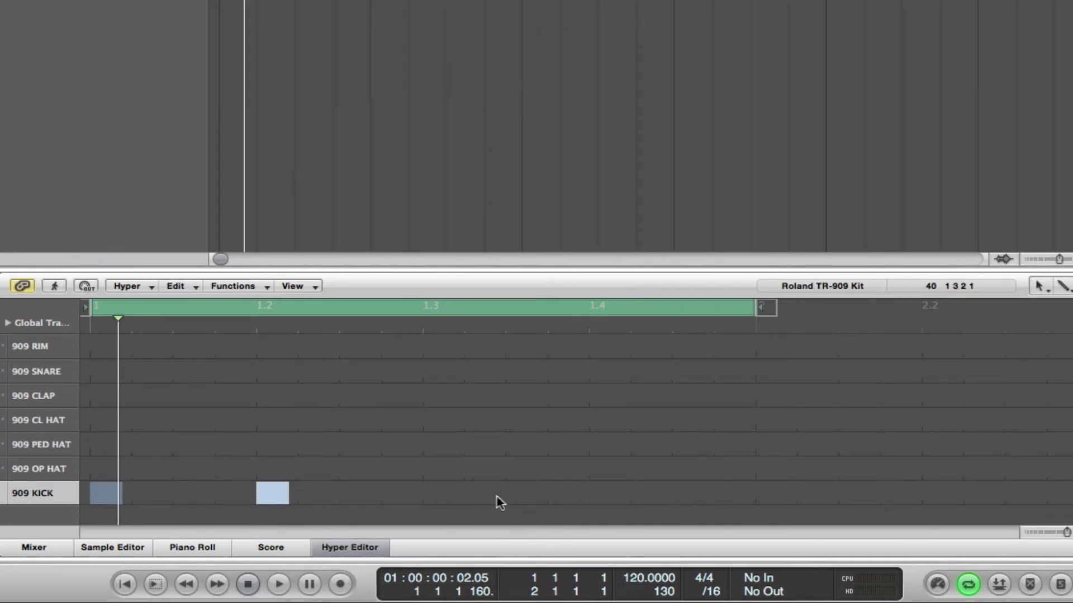
click(442, 495)
click(481, 494)
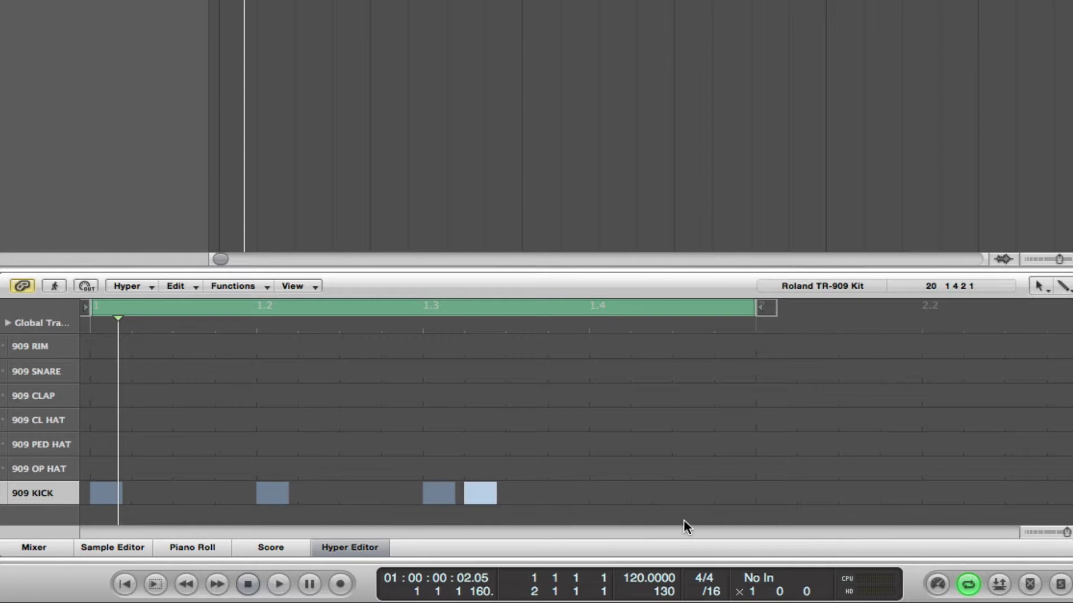
drag(481, 492, 484, 494)
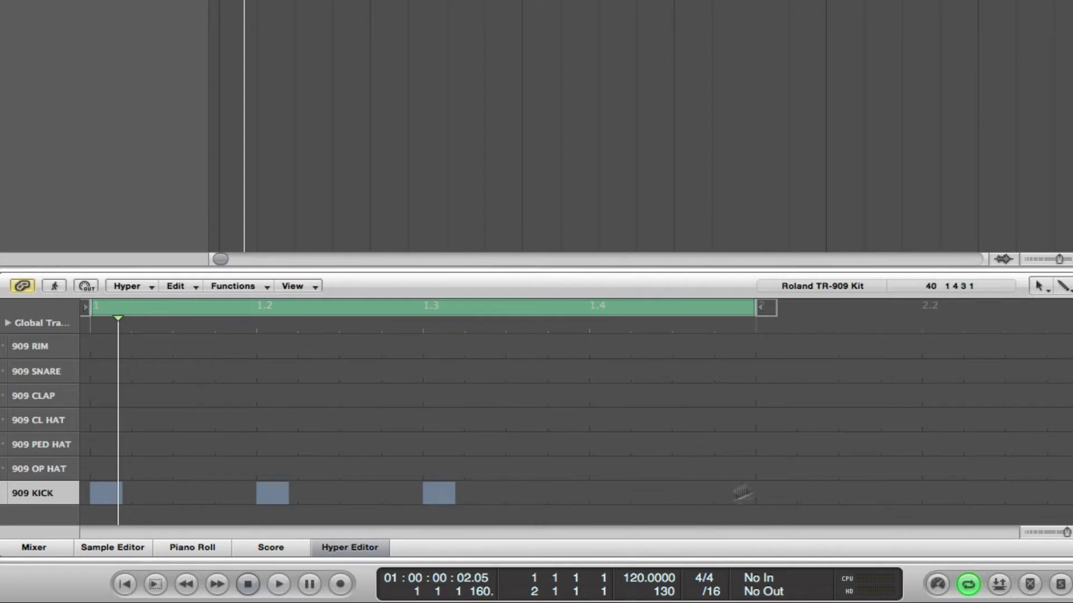
click(614, 493)
key(space)
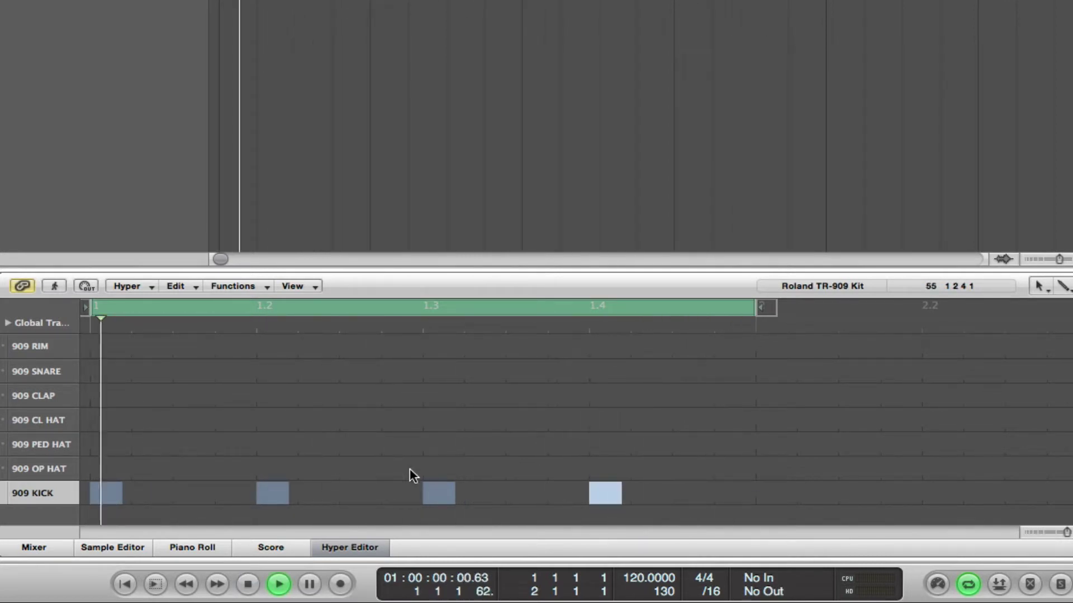
key(space)
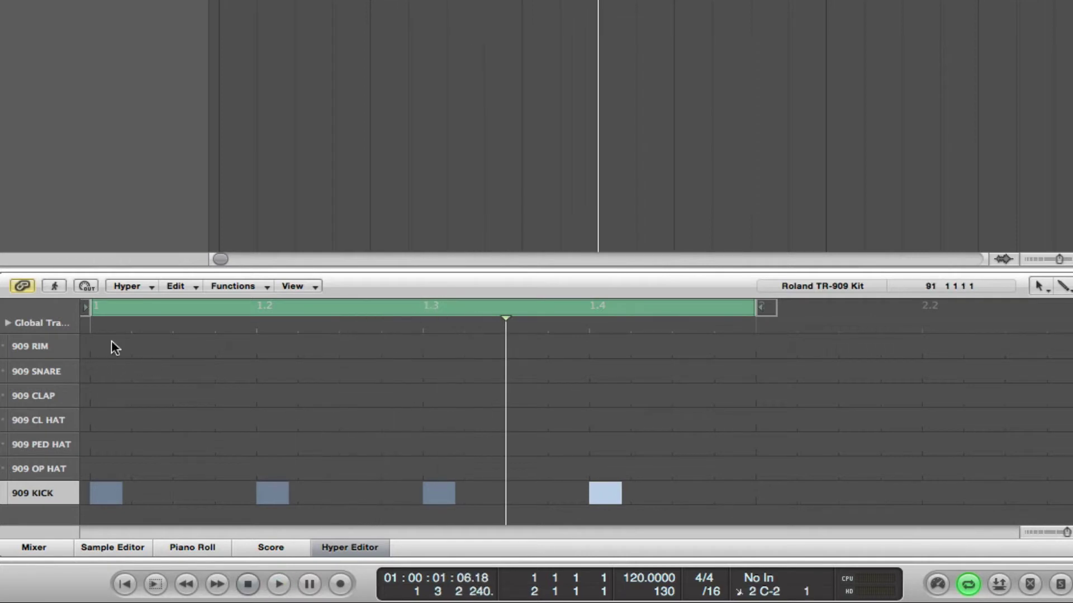
Paint a run of 909 RIM notes across the bar and add claps at 1.2 and 1.4
mouse_move(115, 351)
mouse_down()
mouse_move(174, 353)
mouse_move(313, 378)
mouse_move(479, 358)
mouse_move(738, 353)
mouse_up()
key(space)
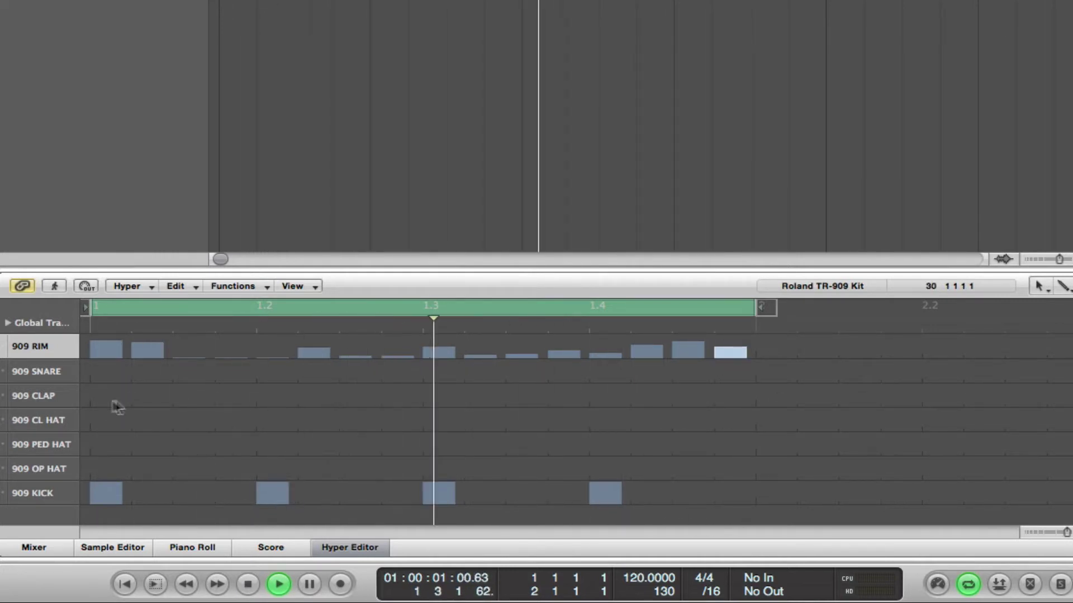
click(273, 397)
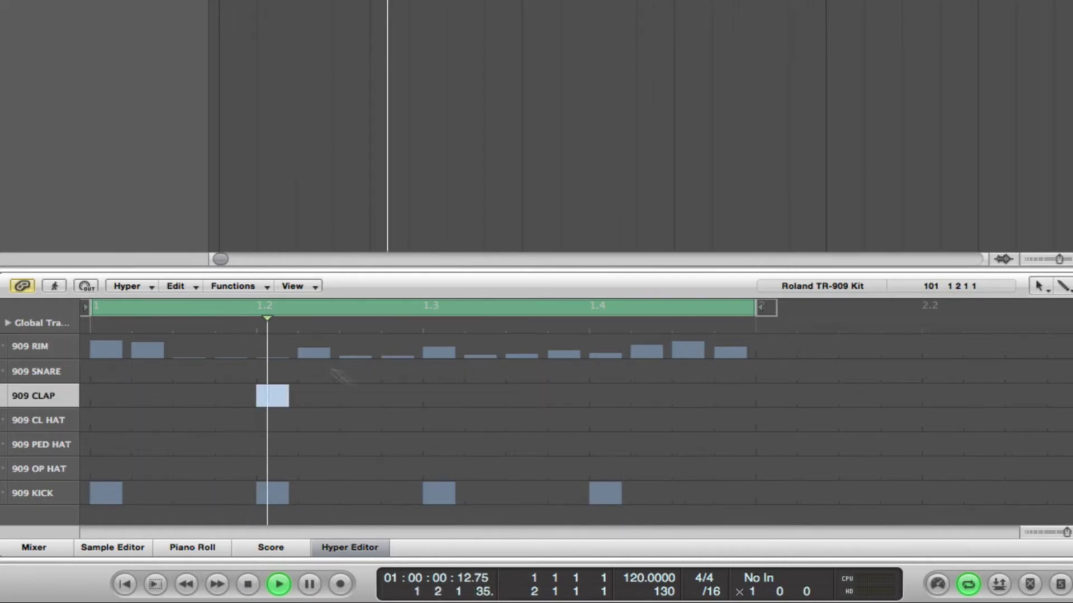
click(606, 397)
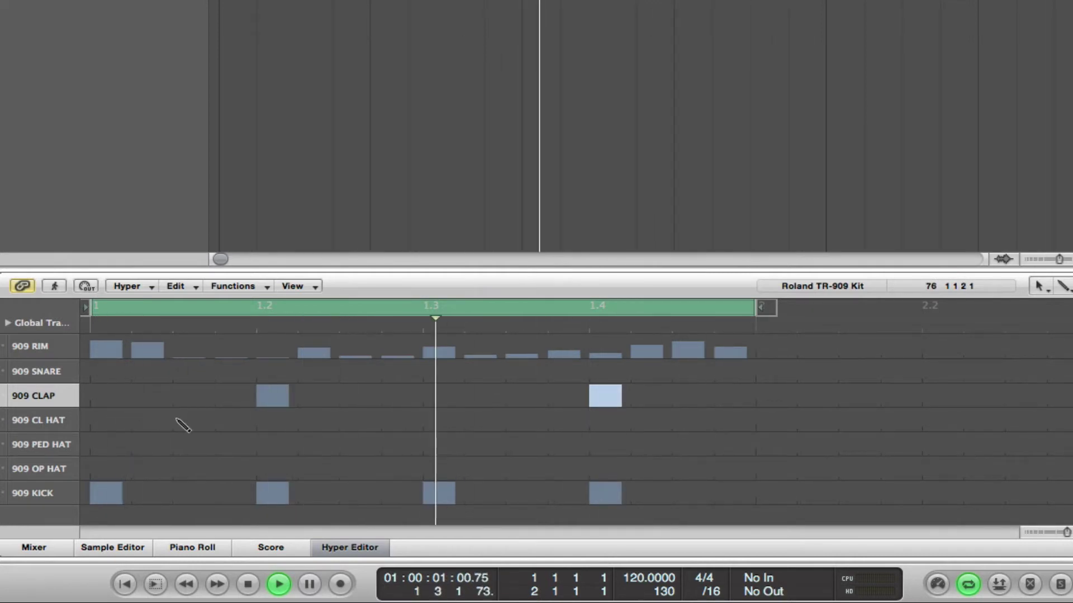
Fill every step of the 909 CL HAT lane with notes and stop playback
click(106, 424)
click(157, 423)
drag(159, 421, 771, 423)
key(space)
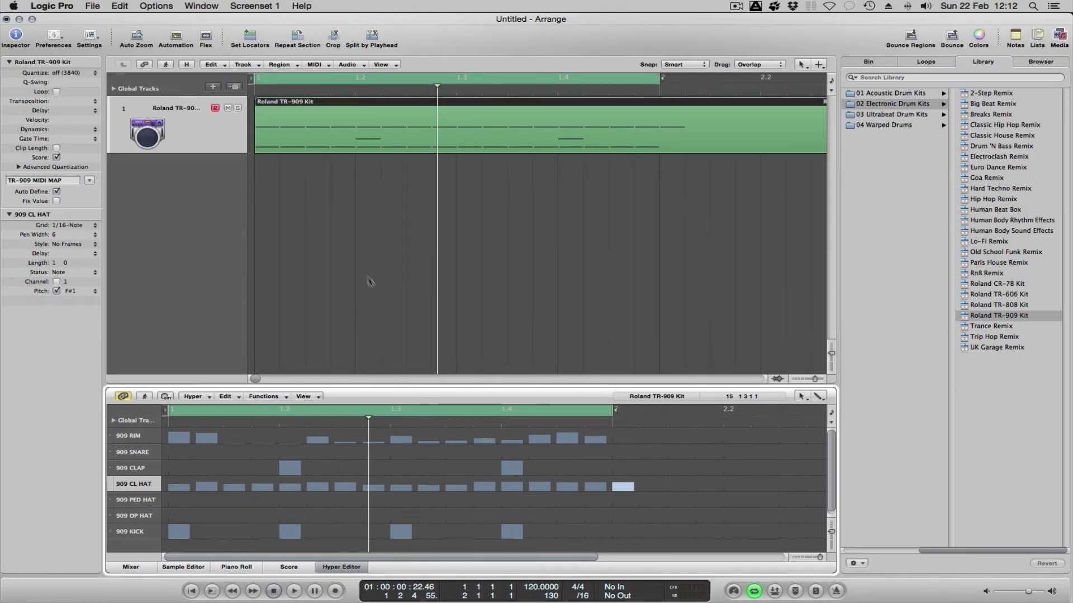
Play the finished beat, then close the drum project without saving via File > New
key(space)
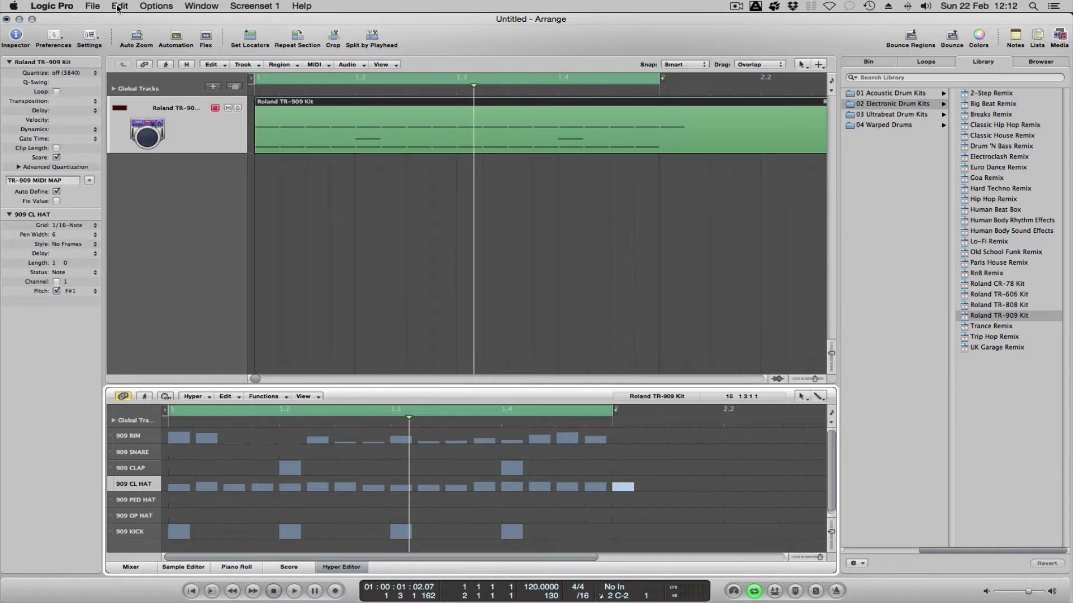
click(118, 7)
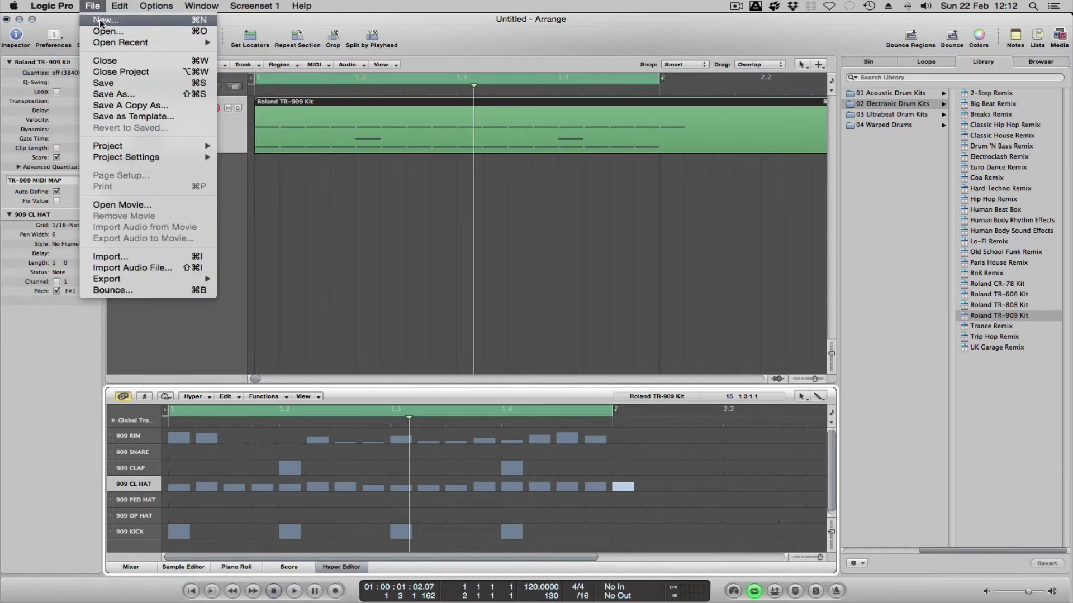
click(100, 21)
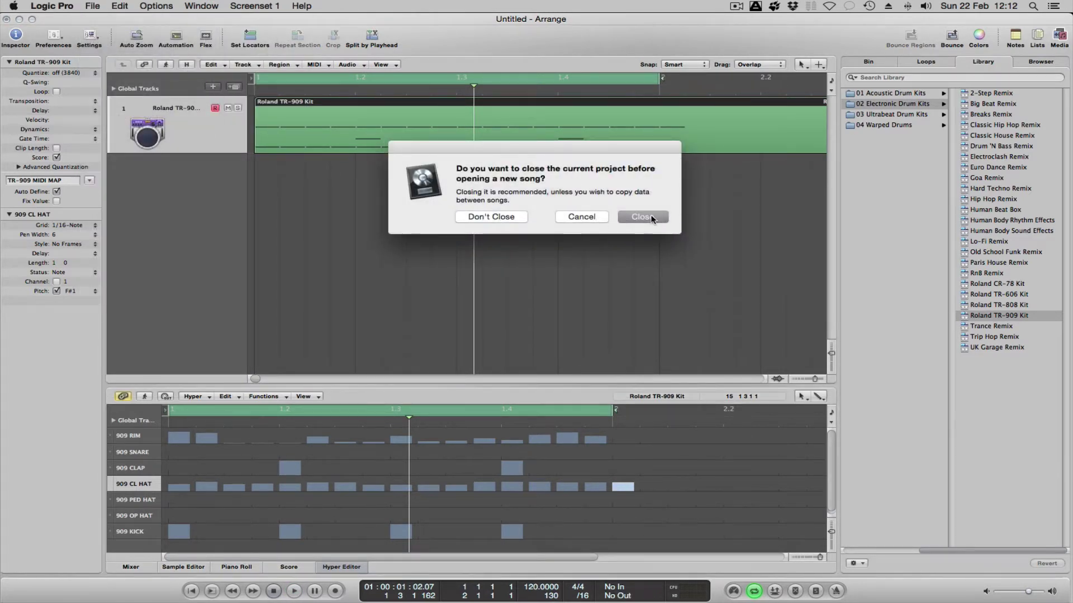
click(650, 216)
click(490, 213)
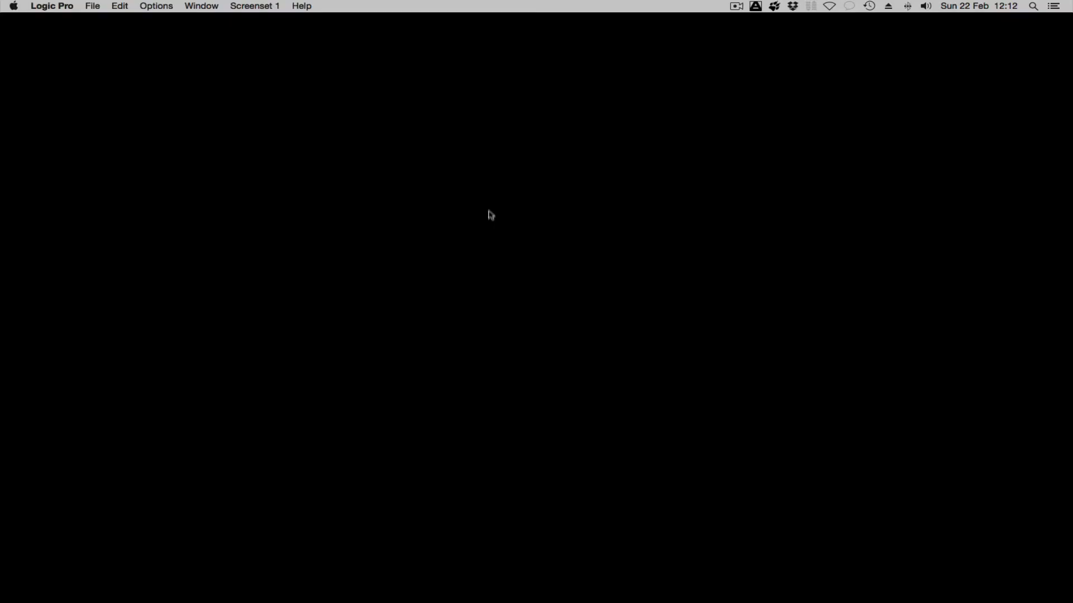
Create a software instrument track in a new empty project
click(502, 134)
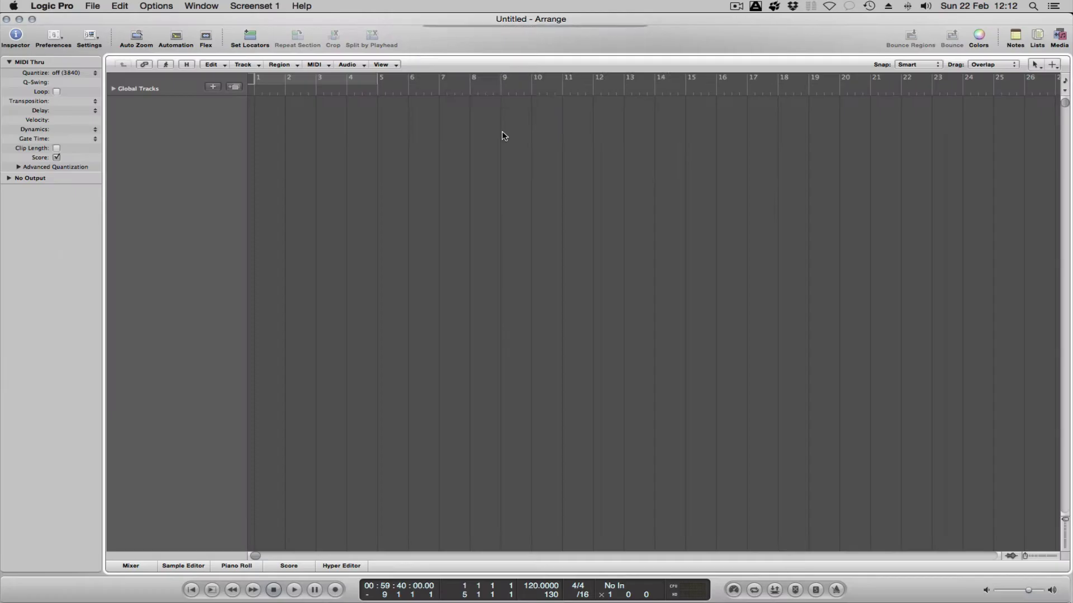
click(466, 73)
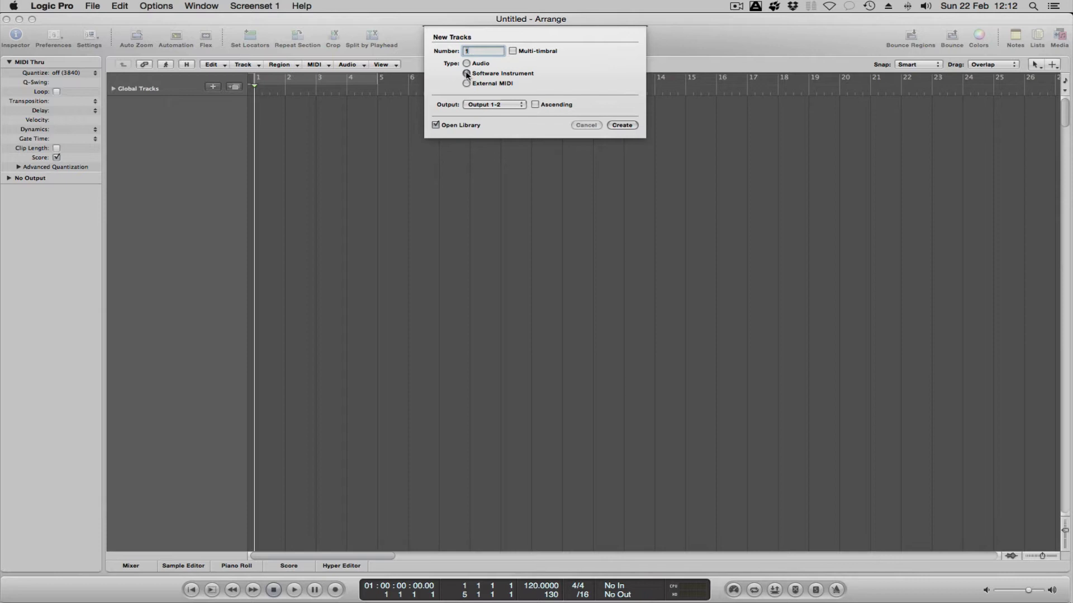
click(622, 126)
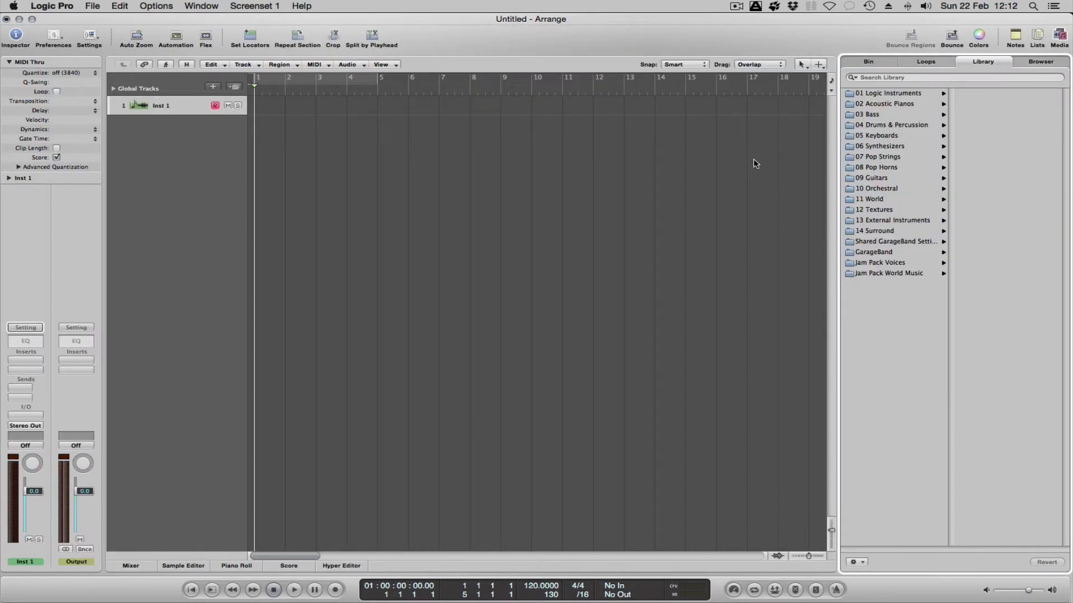
Load the Roland TR-808 Kit from Electronic Drum Kits and set a cycle at the song start
click(886, 122)
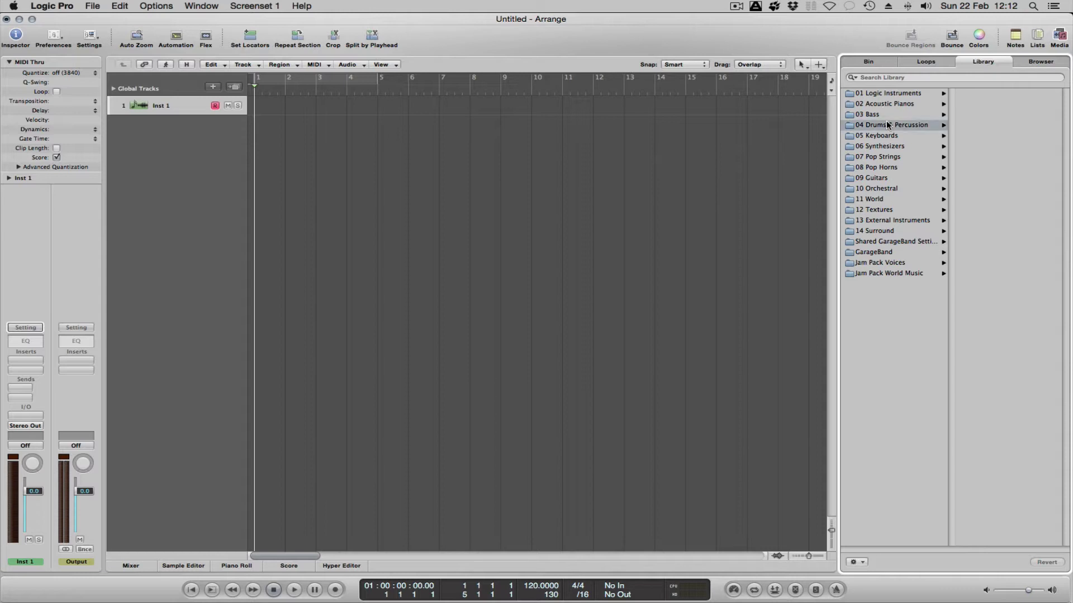
click(1006, 105)
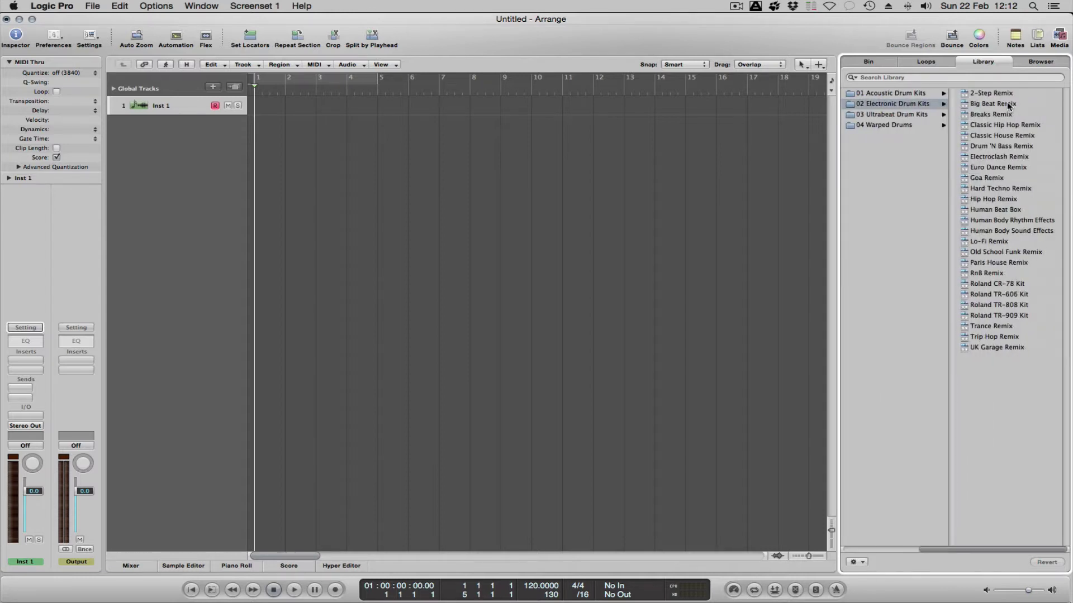
click(1012, 305)
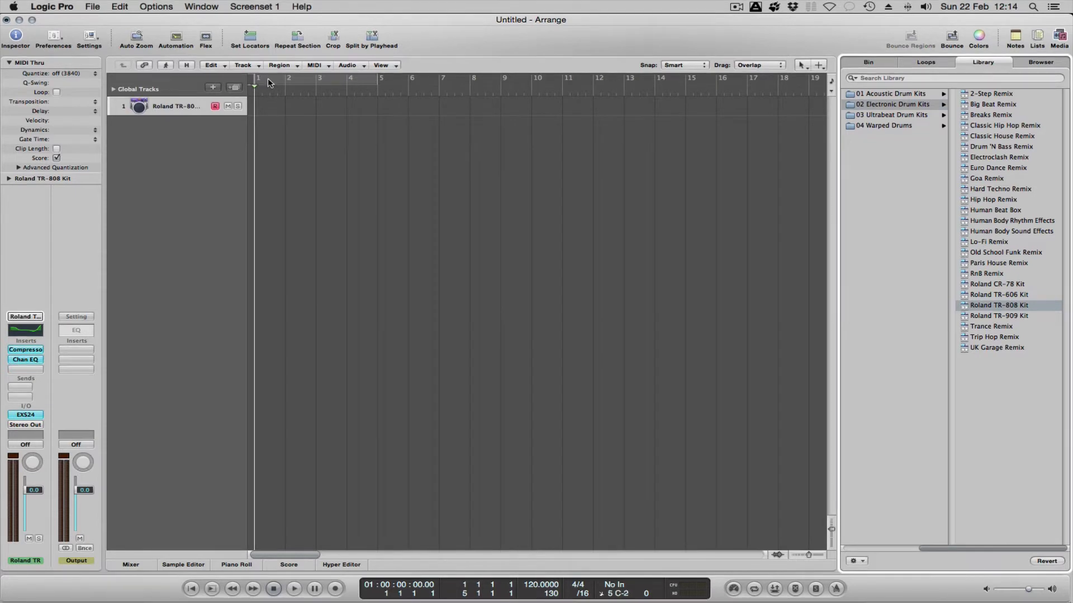
mouse_move(271, 82)
mouse_down()
mouse_move(380, 86)
mouse_move(286, 80)
mouse_up()
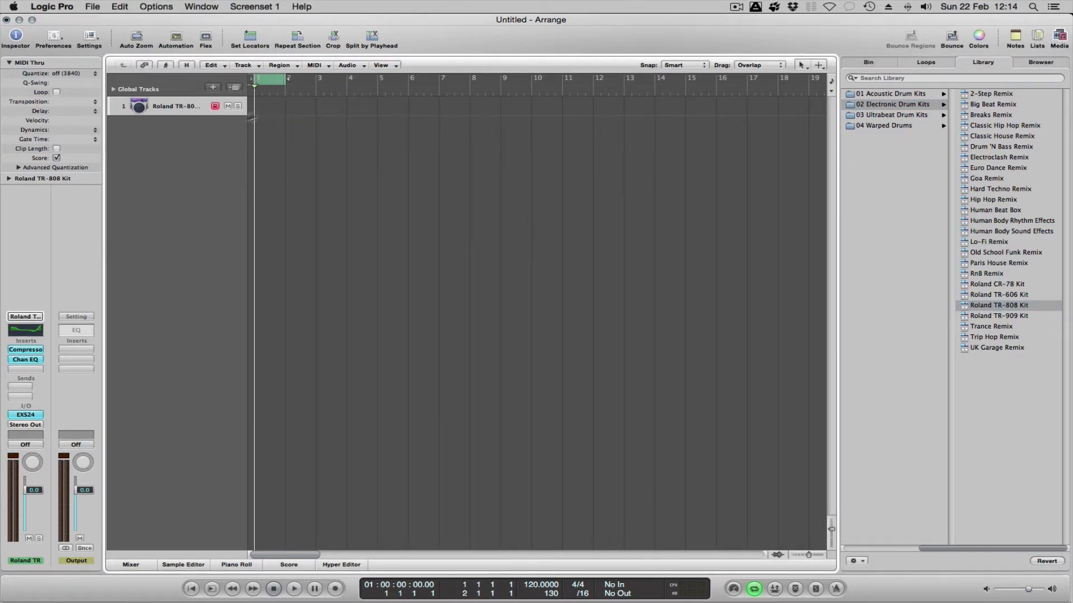
Turn off the track's record-enable, then put the transport into record-pause mode
click(215, 106)
click(316, 590)
click(335, 589)
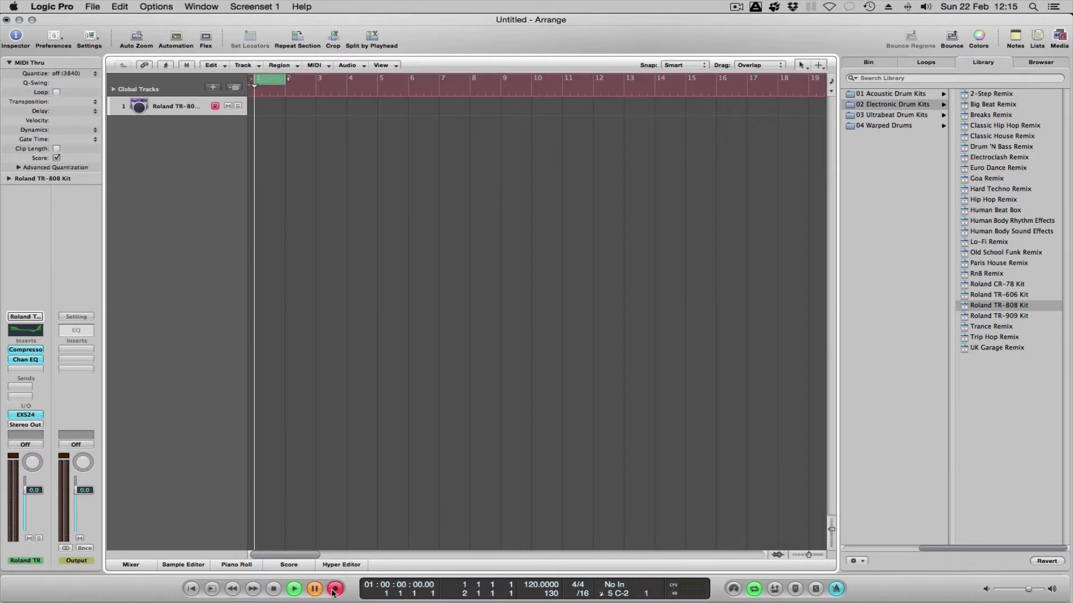
click(274, 590)
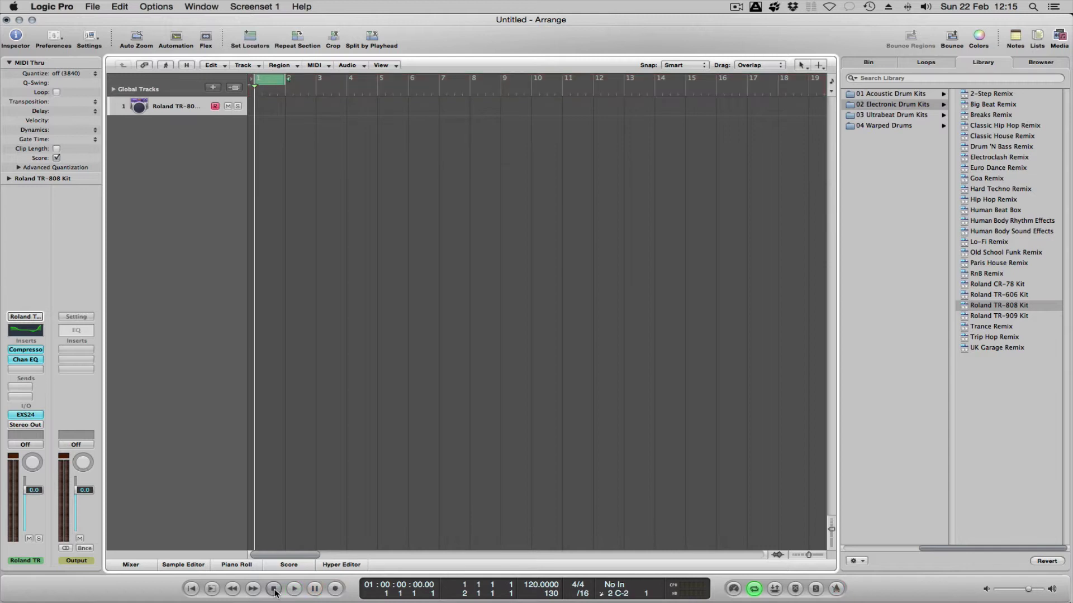
click(324, 590)
click(335, 590)
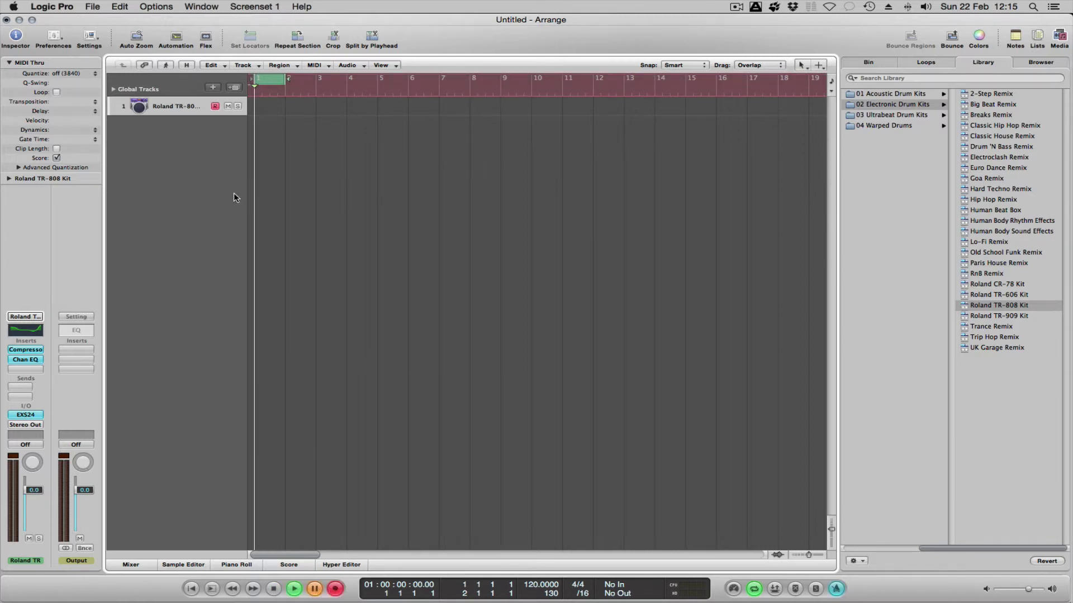
Open Musical Typing and record C1, D1, A#1 and D#1 drum hits
key(ctrl+k)
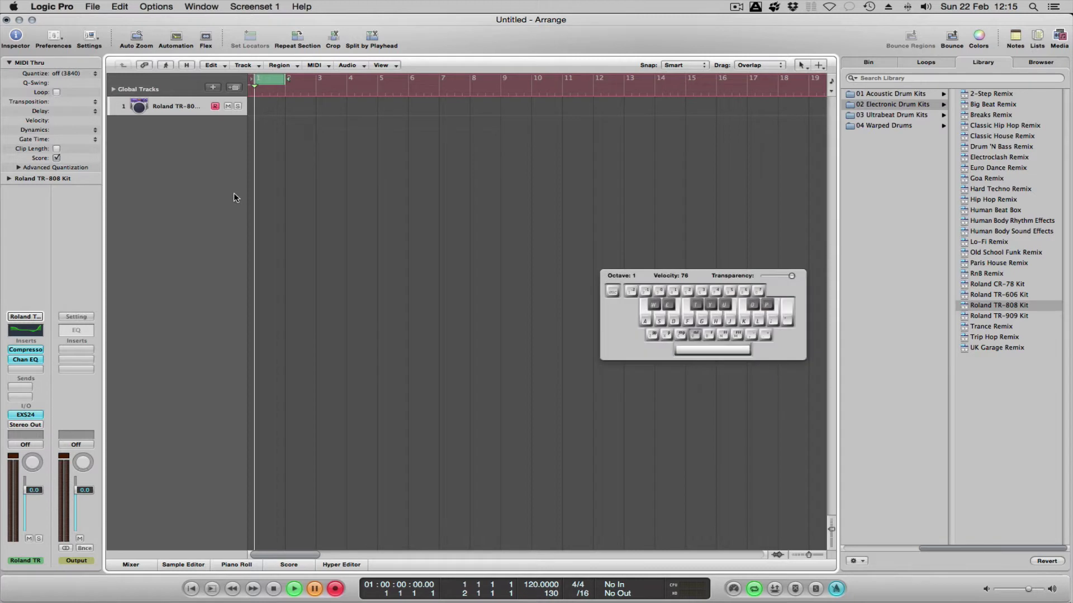
key(a)
key(s)
key(u)
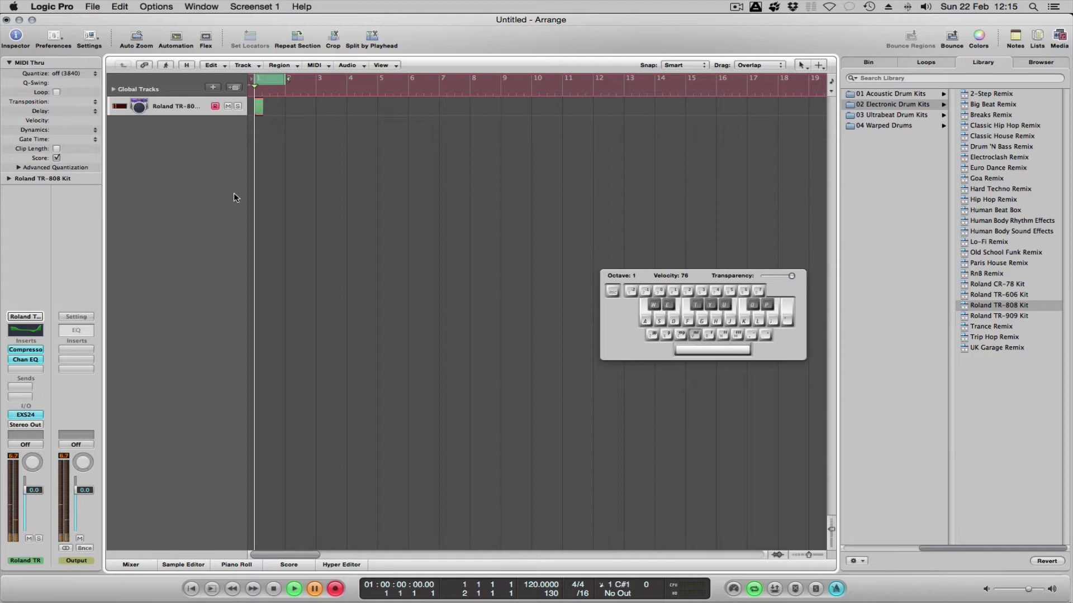
key(e)
Open the recorded TR-808 region in the Hyper Editor and stop the transport
double_click(258, 108)
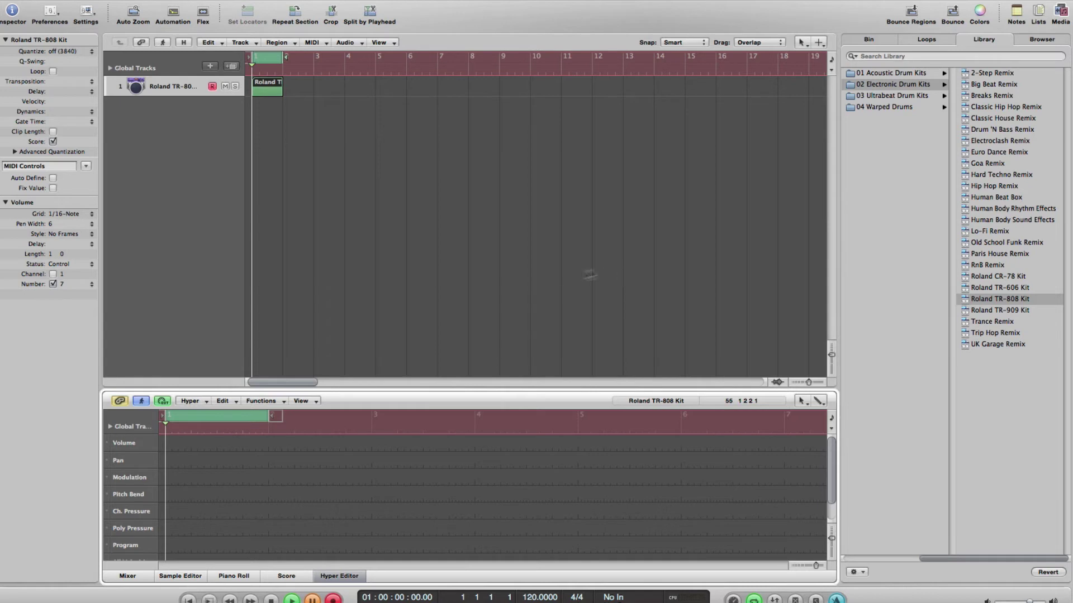
key(space)
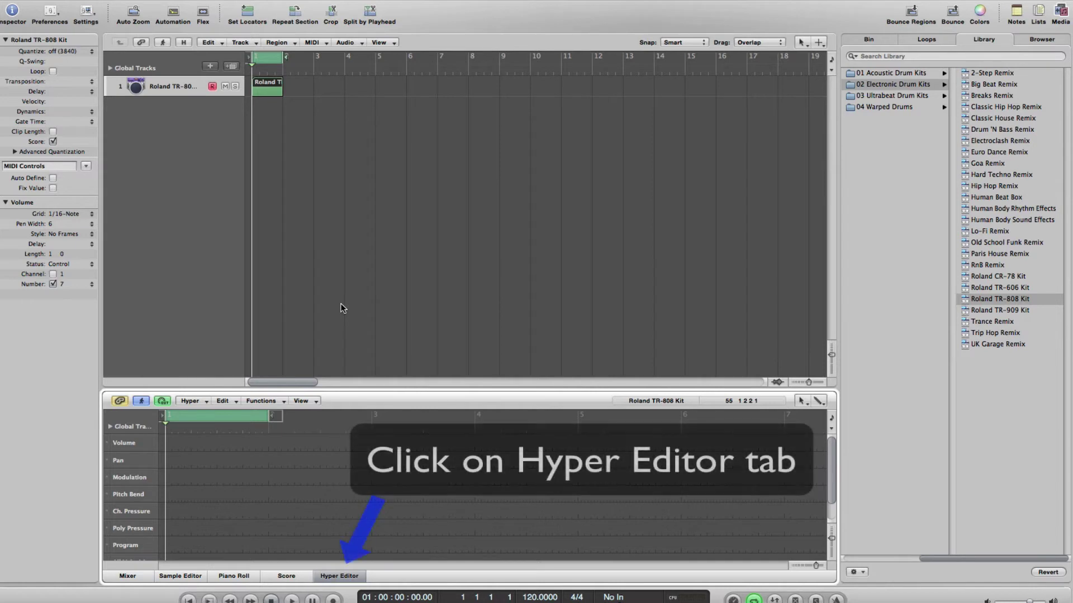
Create a new hyper set and clear it
click(206, 401)
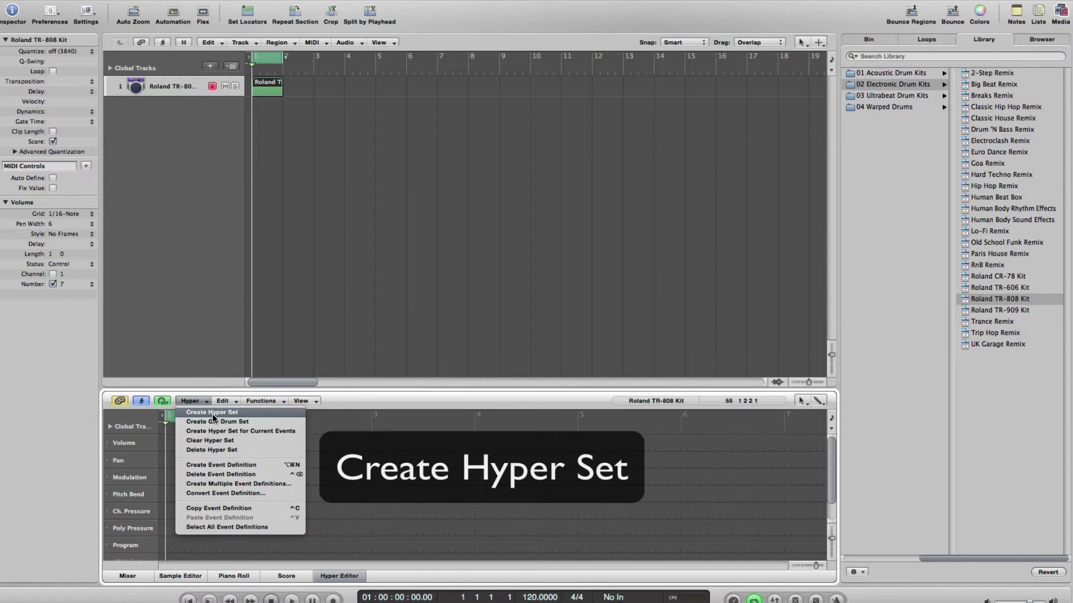
click(213, 414)
click(190, 401)
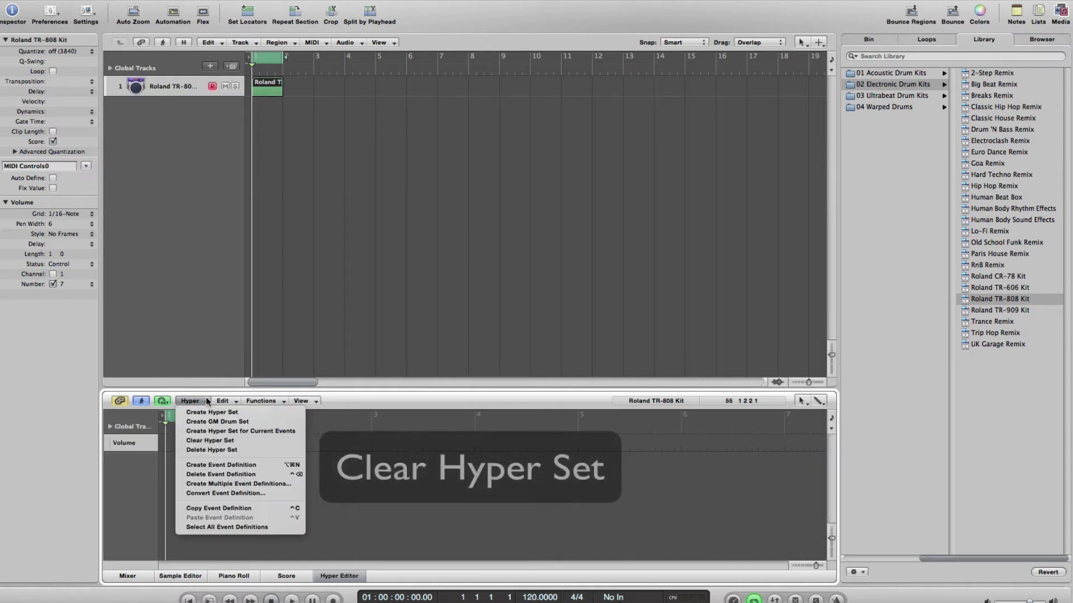
click(221, 440)
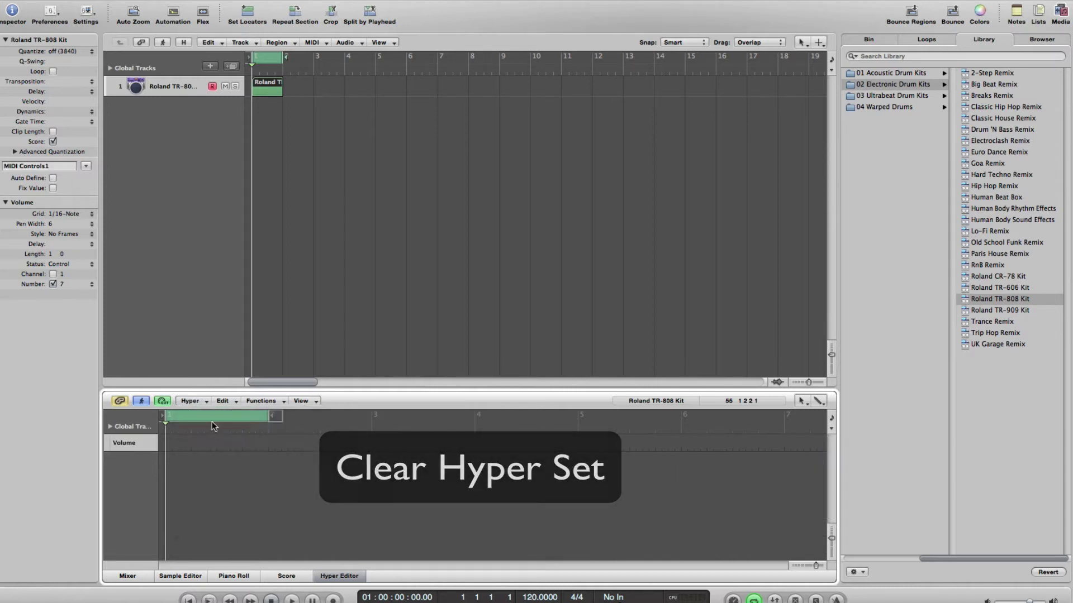
Delete the leftover Volume event definition and choose Create Multiple Event Definitions
click(193, 401)
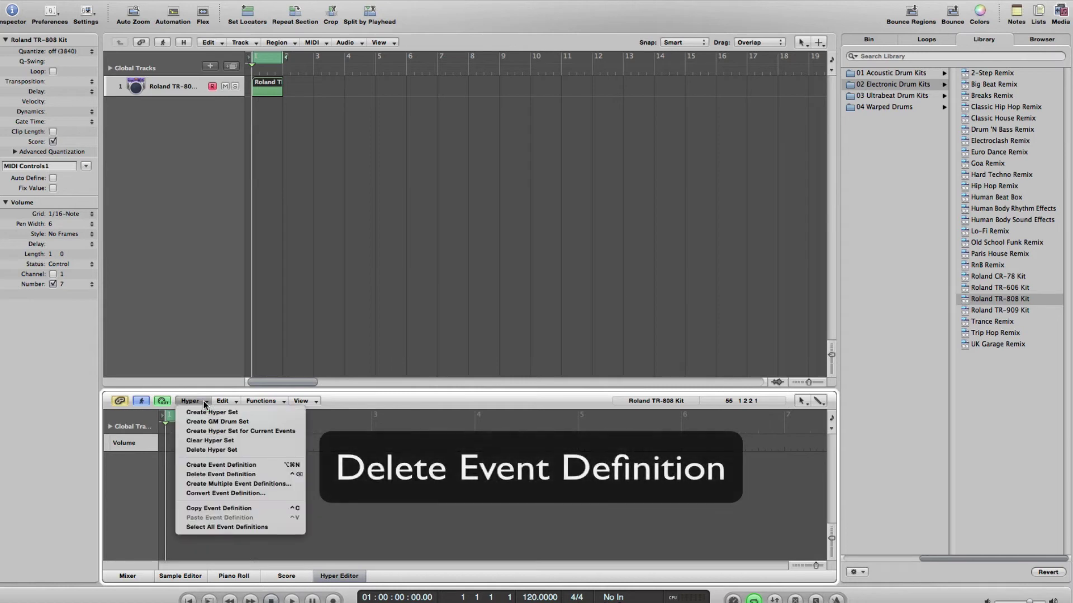
click(233, 475)
click(203, 401)
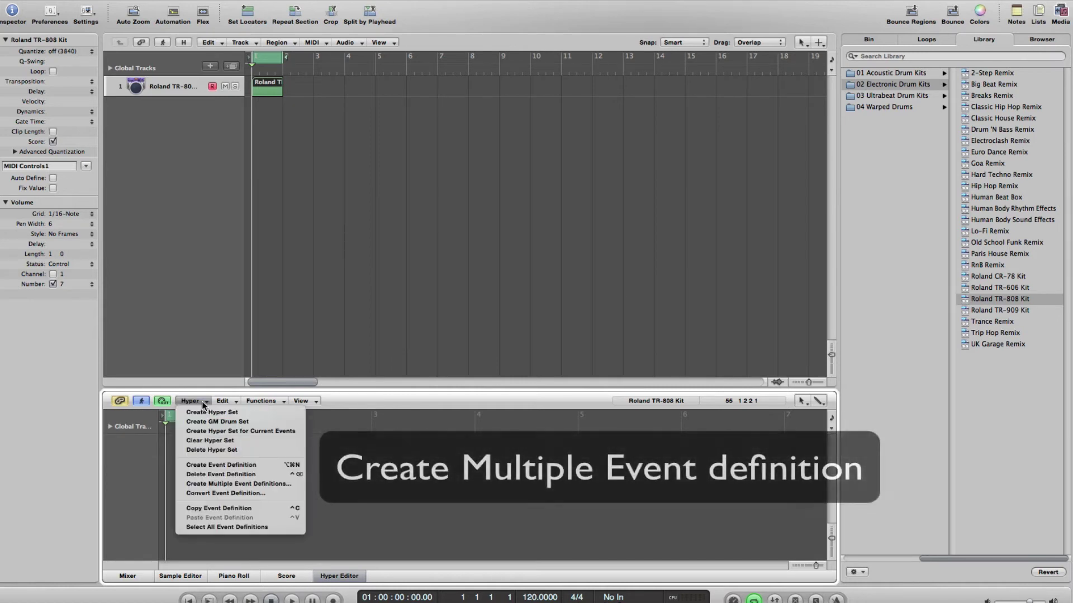
click(240, 483)
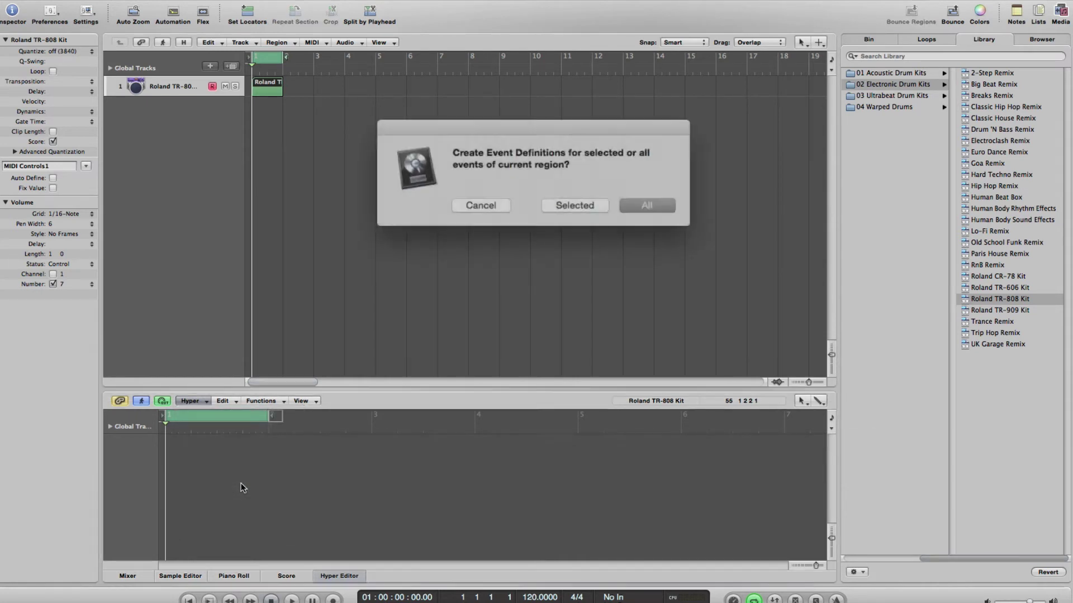
Create lanes for all recorded notes, C1 through A#1, then select and delete the recorded hits
click(643, 203)
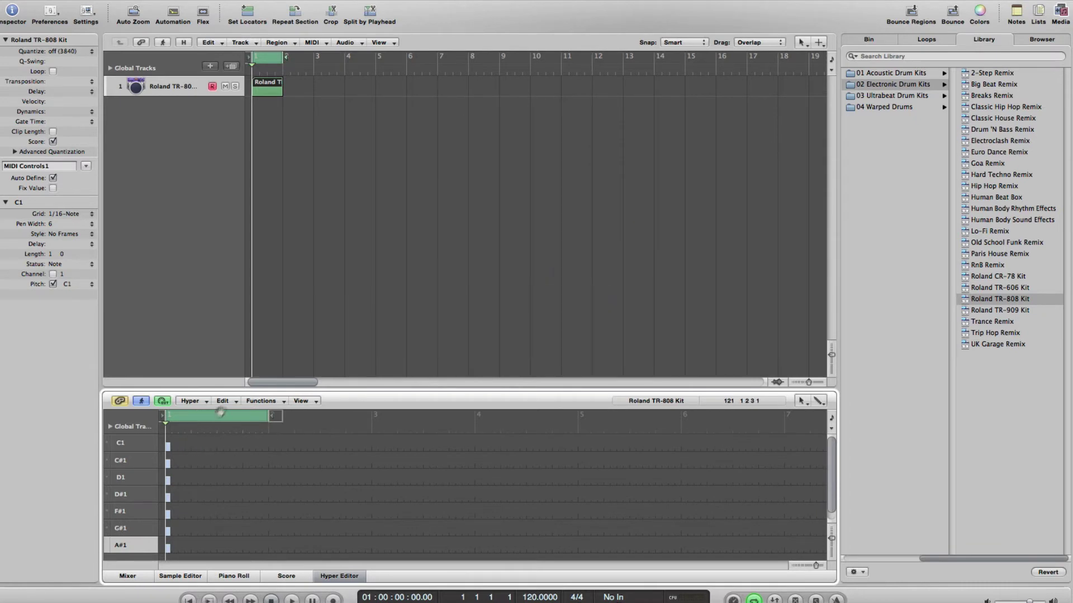
drag(293, 388, 296, 248)
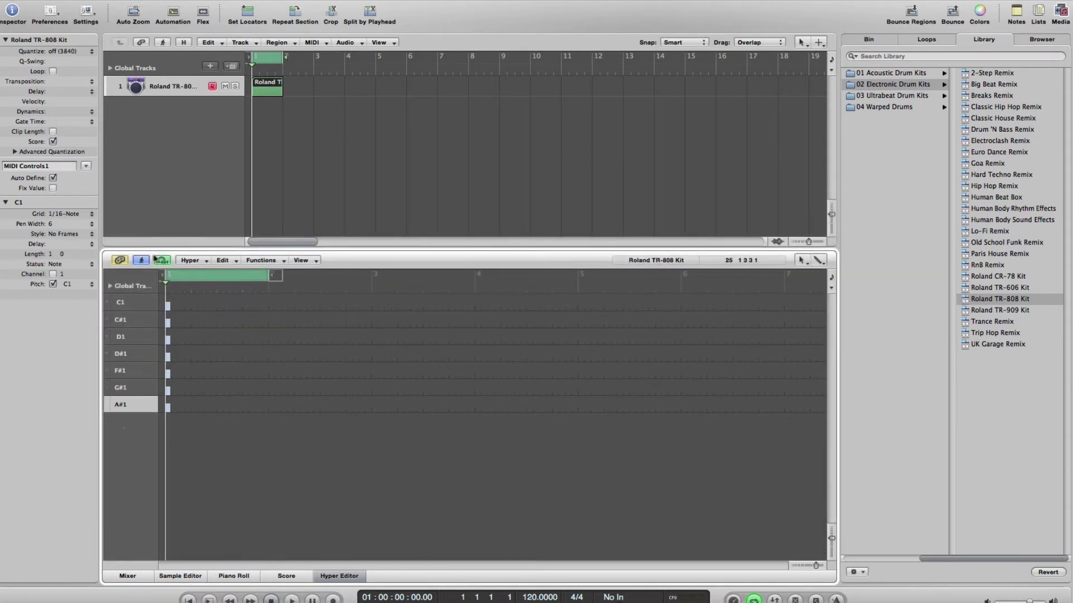
click(225, 260)
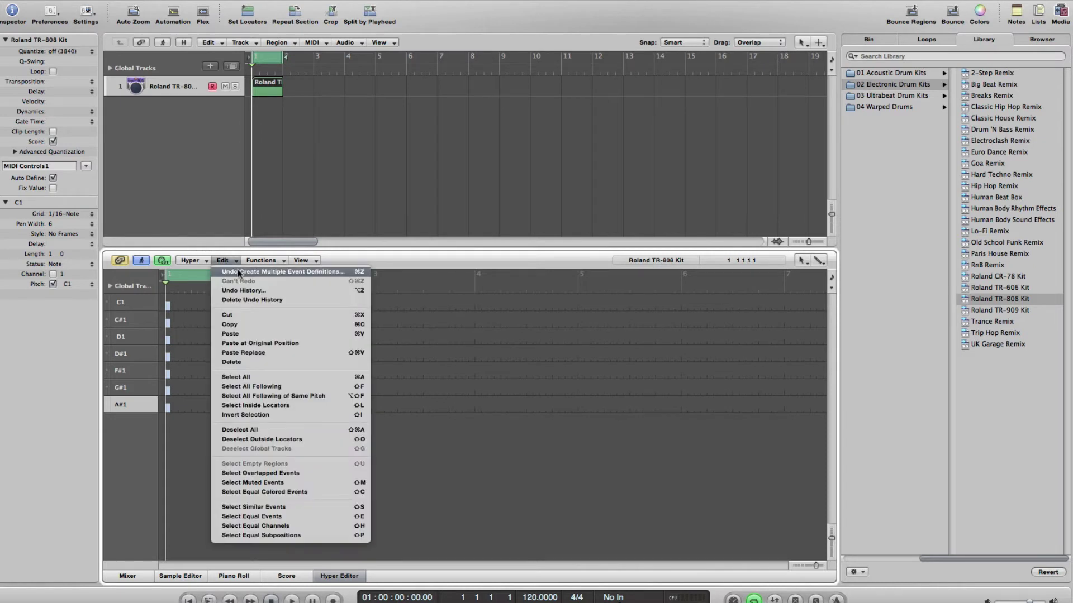
click(247, 376)
click(223, 261)
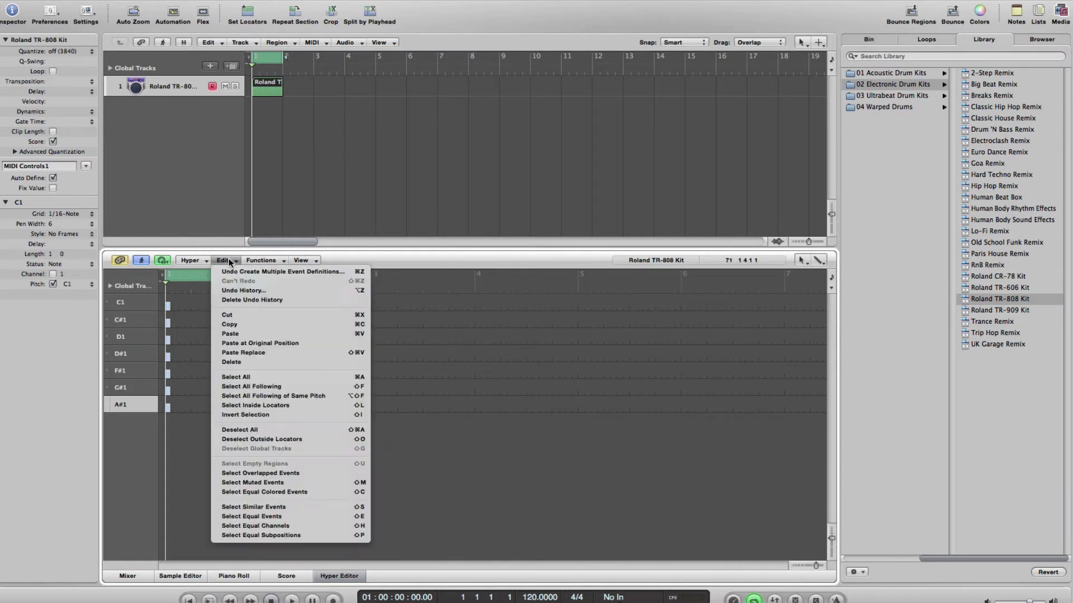
click(251, 361)
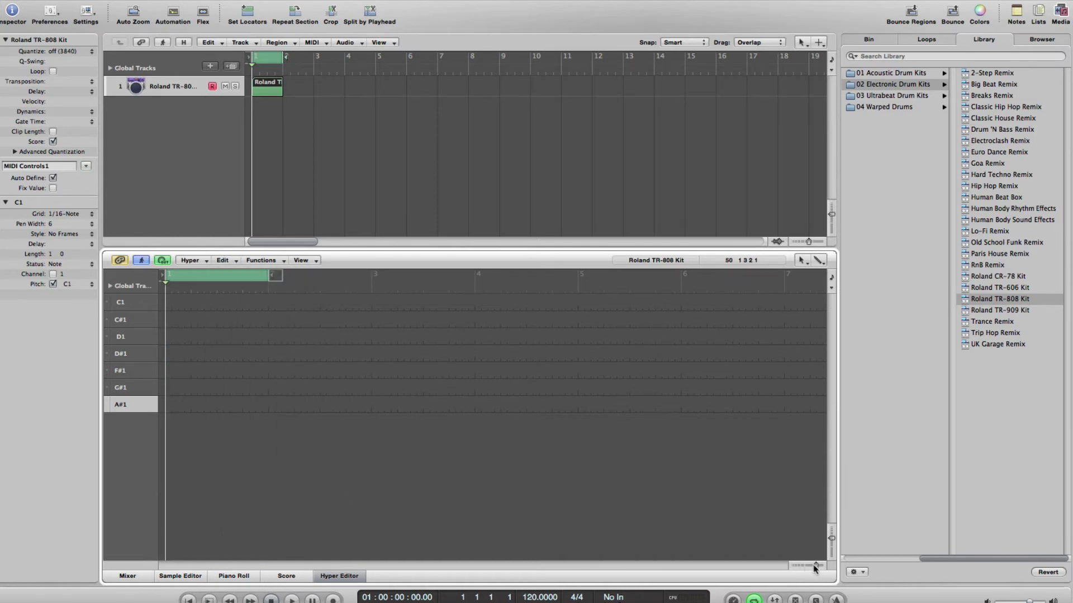
mouse_move(815, 566)
mouse_down()
mouse_move(796, 564)
mouse_move(817, 564)
mouse_up()
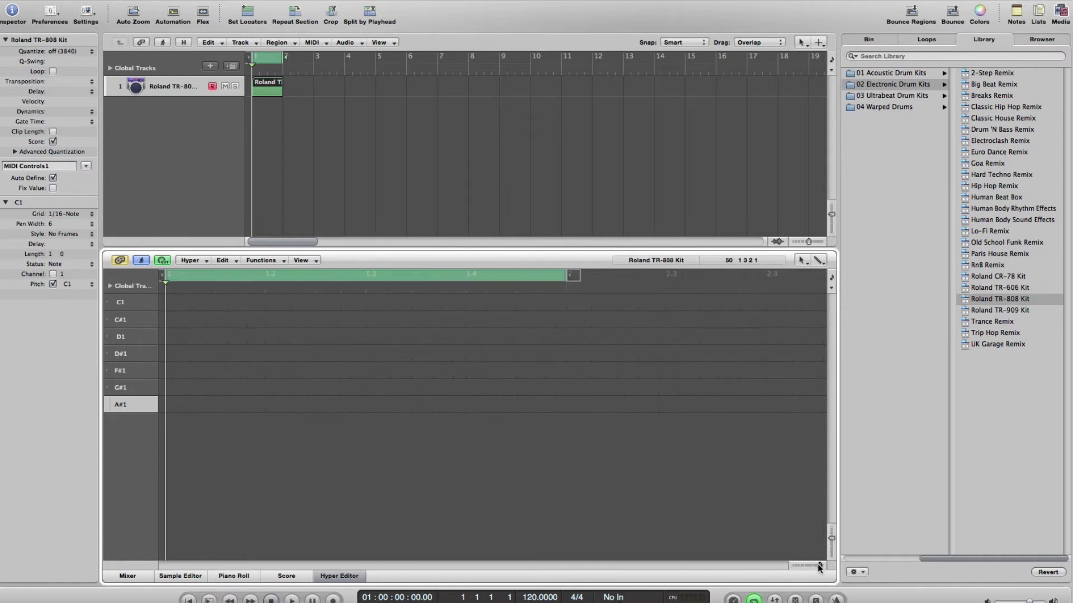
Draw a full-velocity C1 kick at the start of bar 1 and play it back
click(163, 260)
click(162, 260)
click(173, 302)
drag(178, 301, 176, 294)
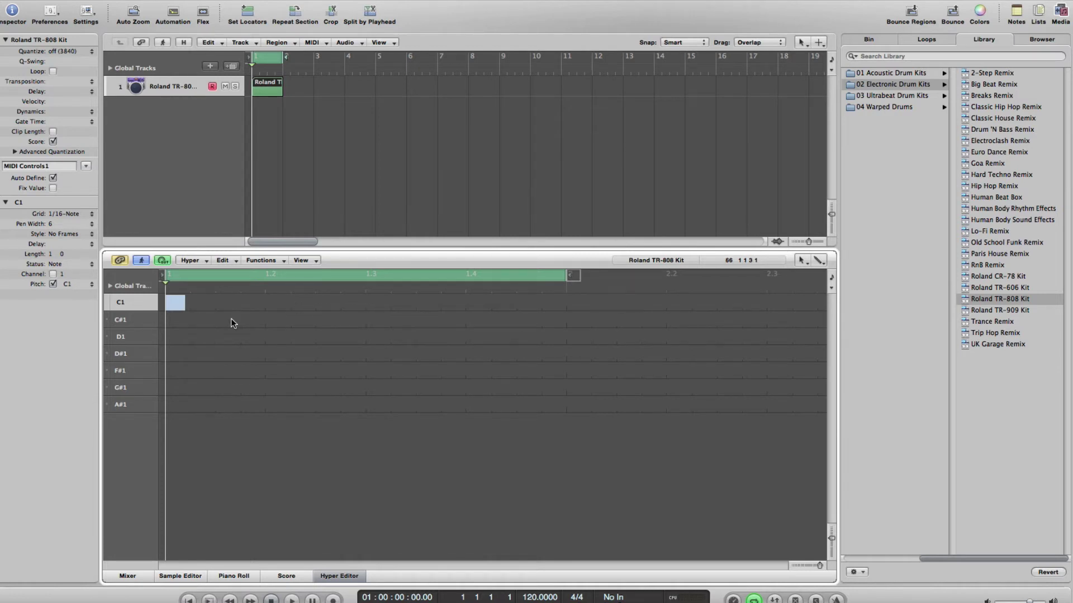
key(space)
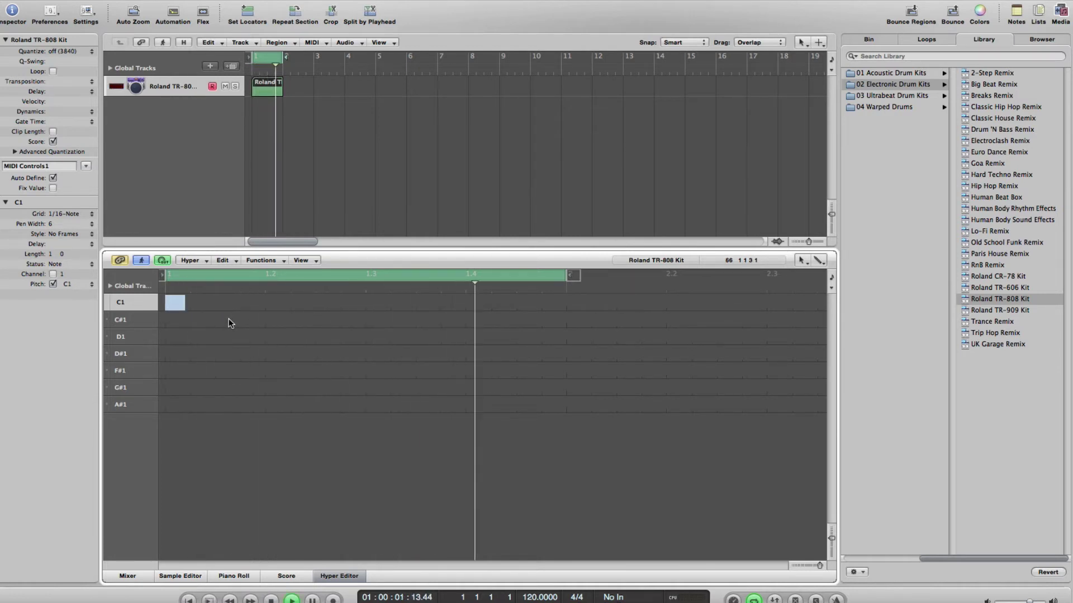
Add C1 hits on beats 2, 3 and 4, softening beats 2 and 4
click(281, 306)
click(375, 305)
click(401, 304)
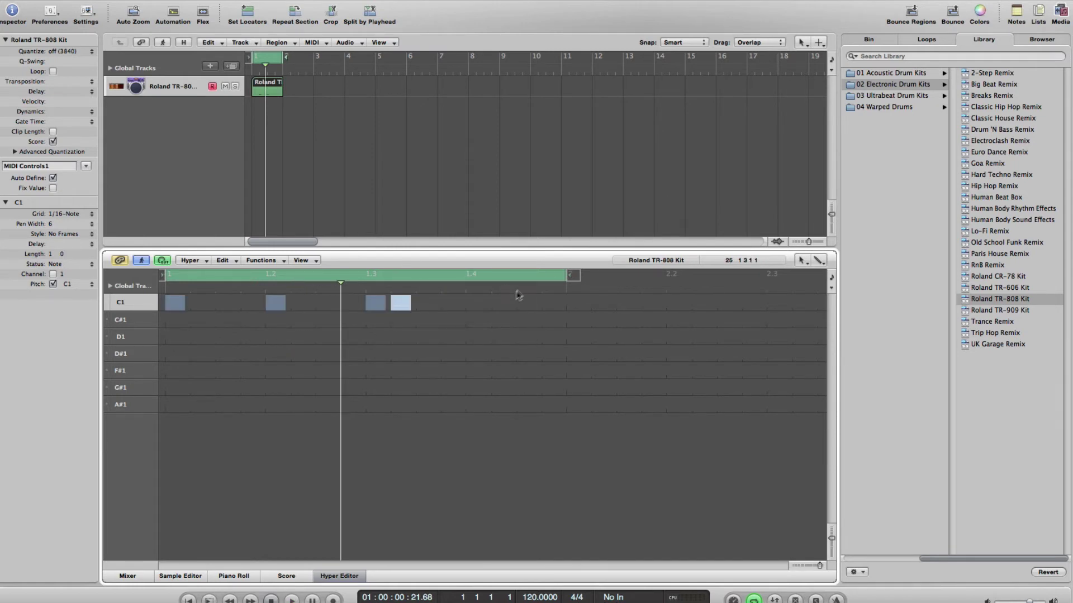
click(404, 308)
click(476, 302)
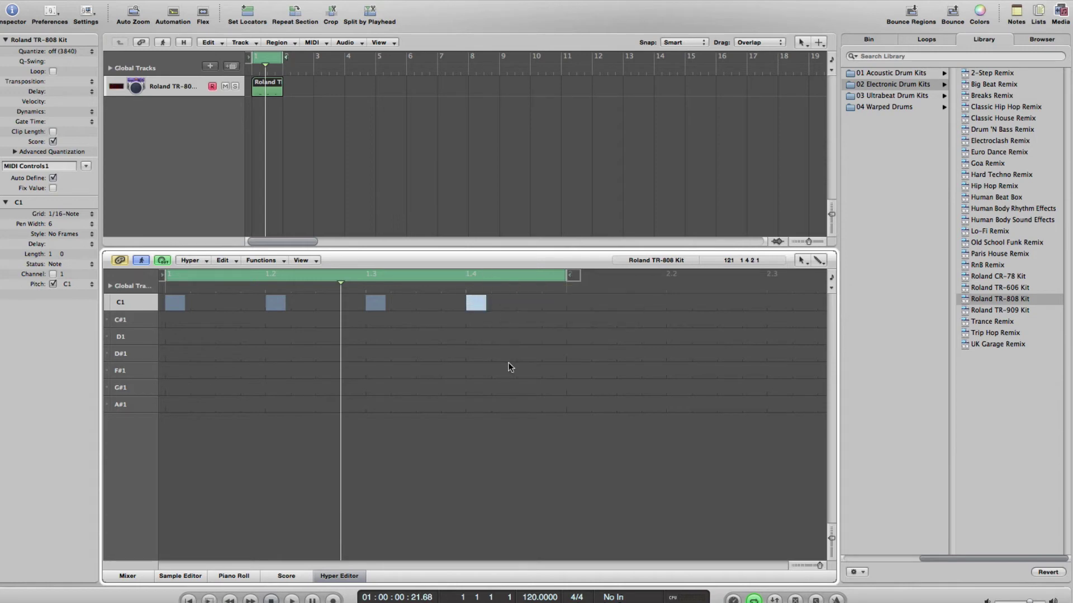
key(space)
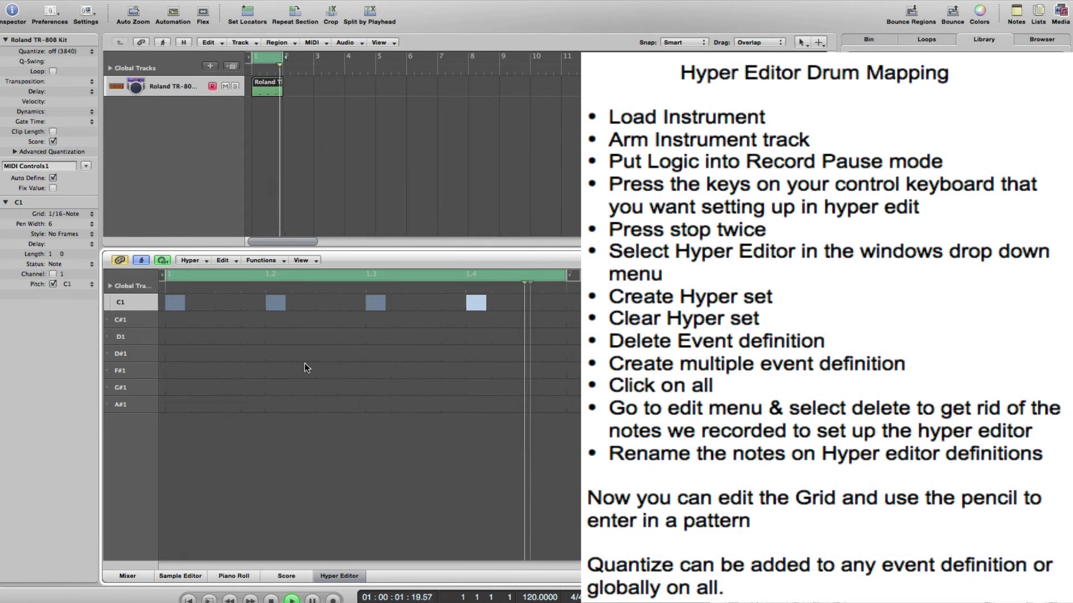
key(space)
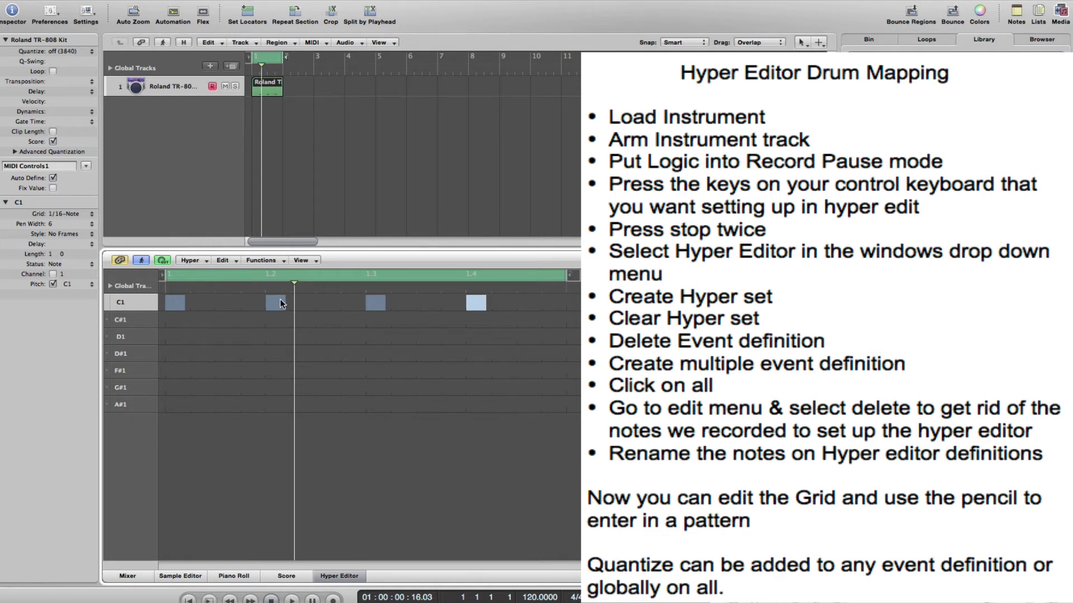
drag(281, 303, 282, 308)
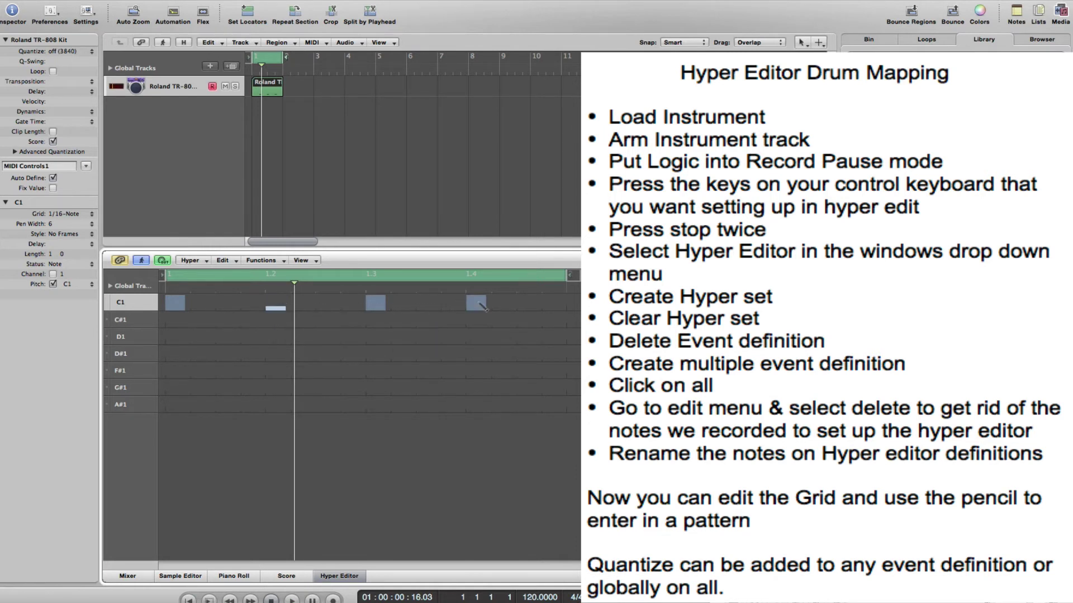
drag(484, 305, 484, 307)
key(space)
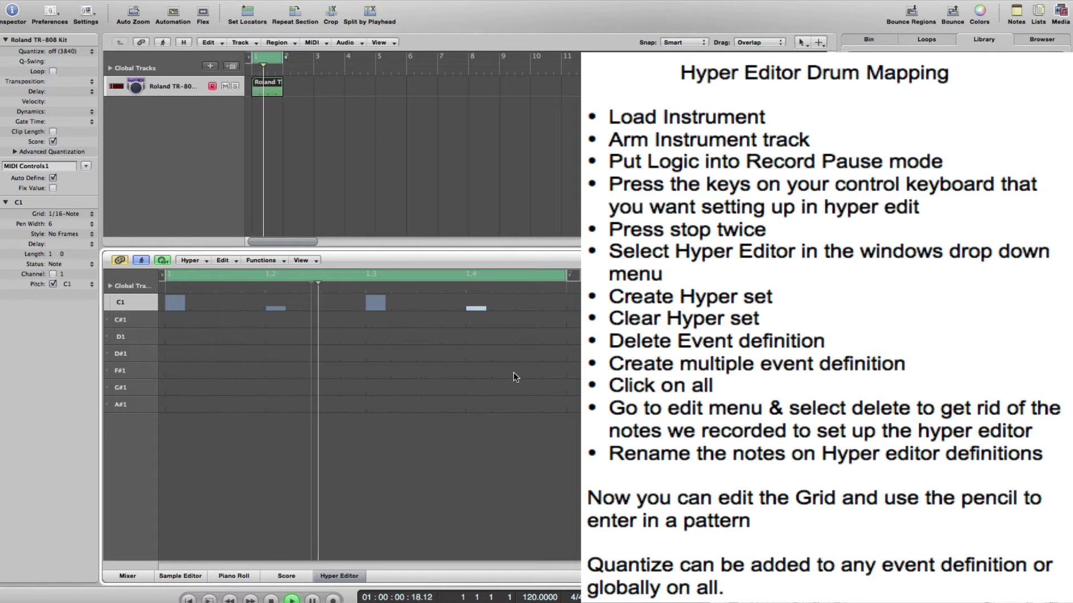
Draw a run of eight C#1 hits across the bar, boosting one note's velocity
click(193, 322)
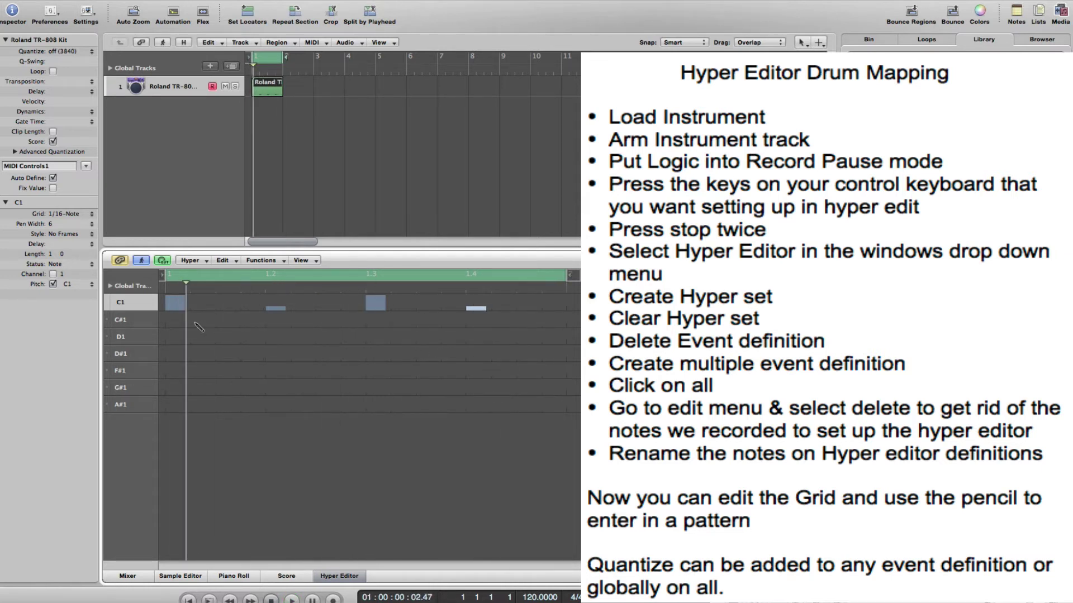
click(282, 322)
click(329, 323)
click(401, 325)
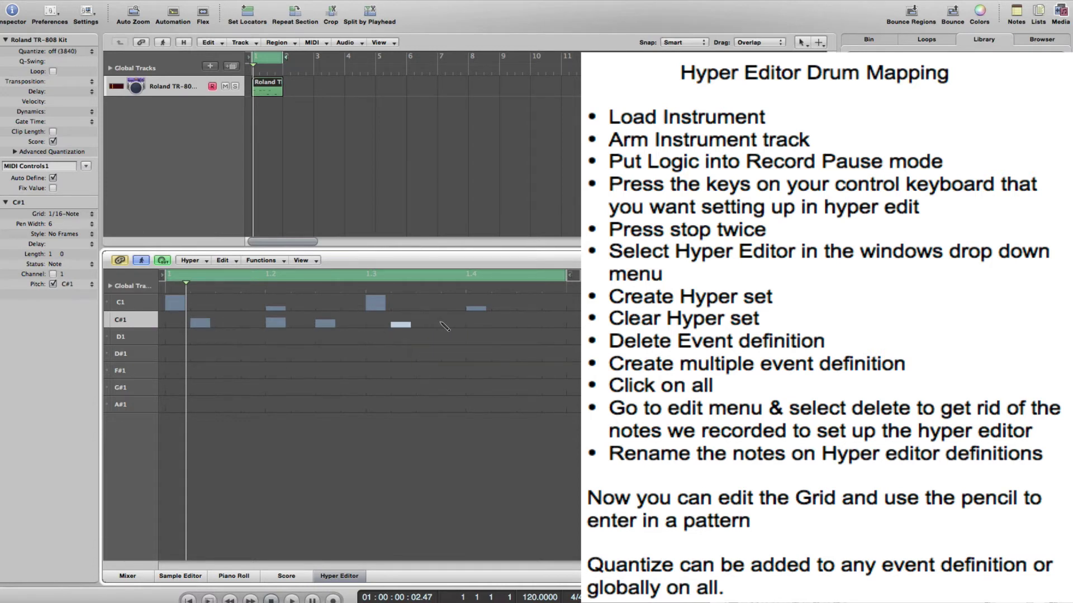
click(426, 325)
click(450, 325)
click(501, 323)
click(528, 322)
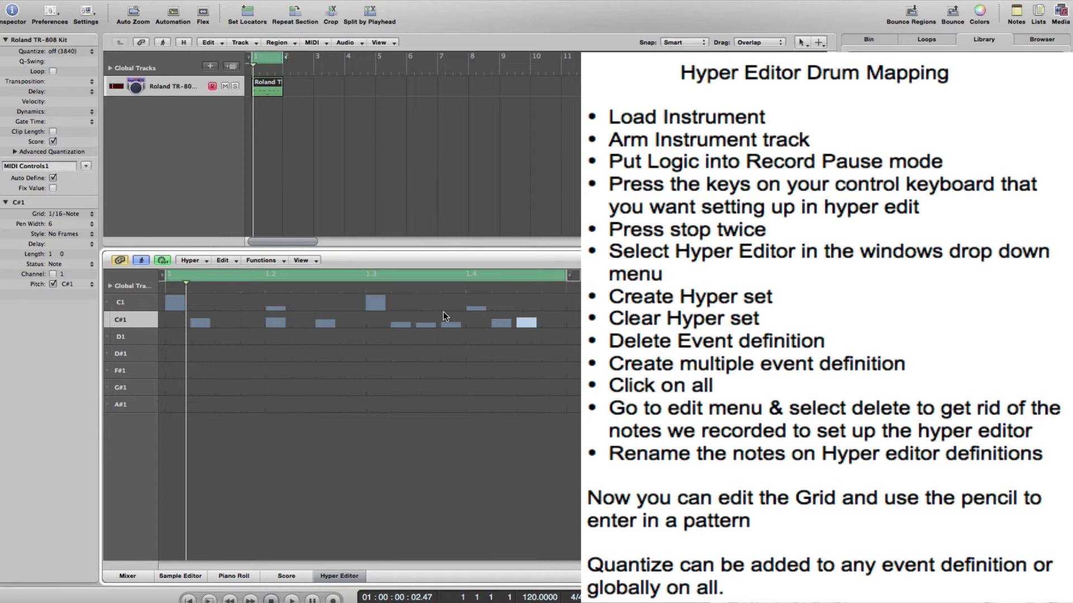
click(427, 313)
key(space)
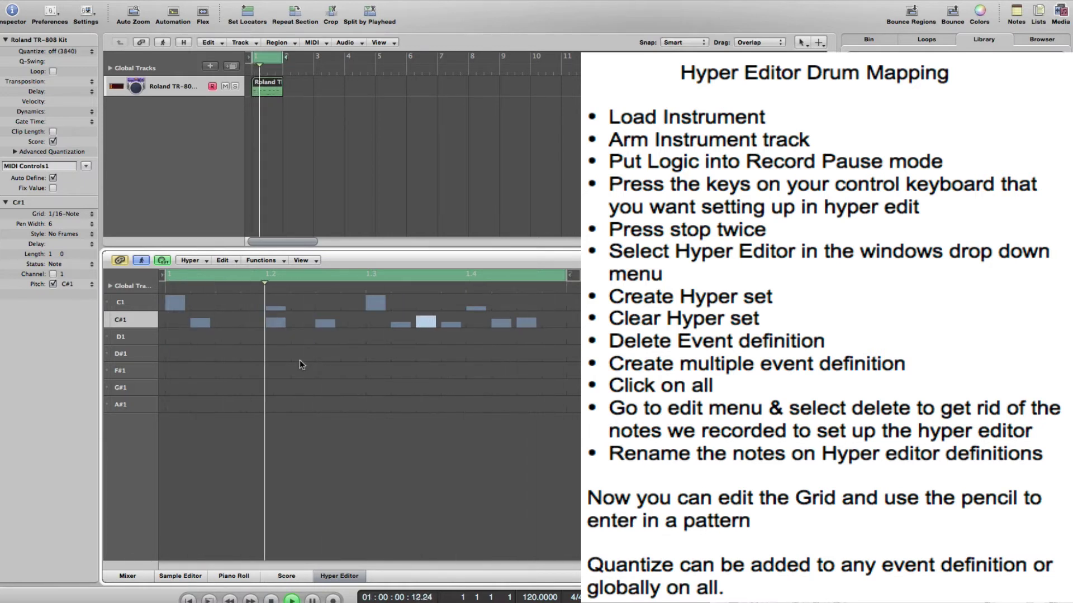
key(space)
Add D1 hits at beat 1.2 and near beat 1.4, then audition the loop
click(274, 336)
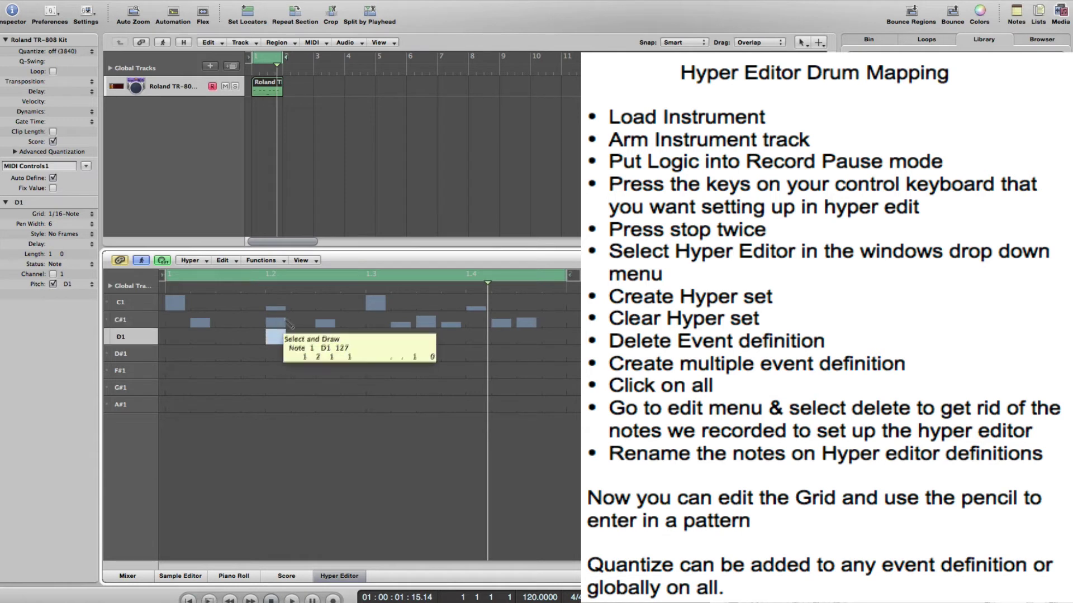
click(469, 337)
key(space)
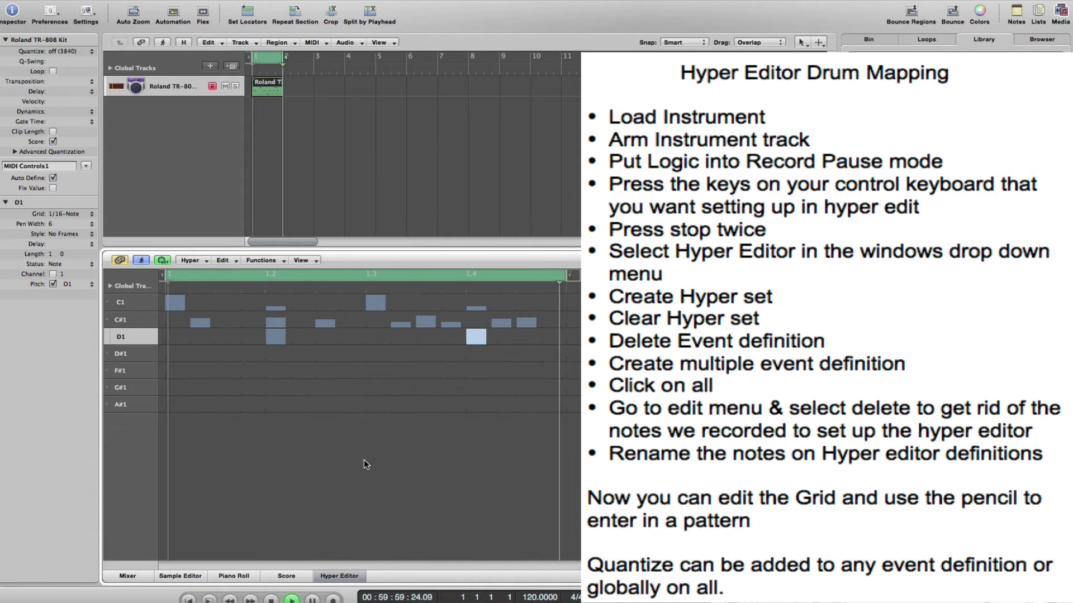
key(space)
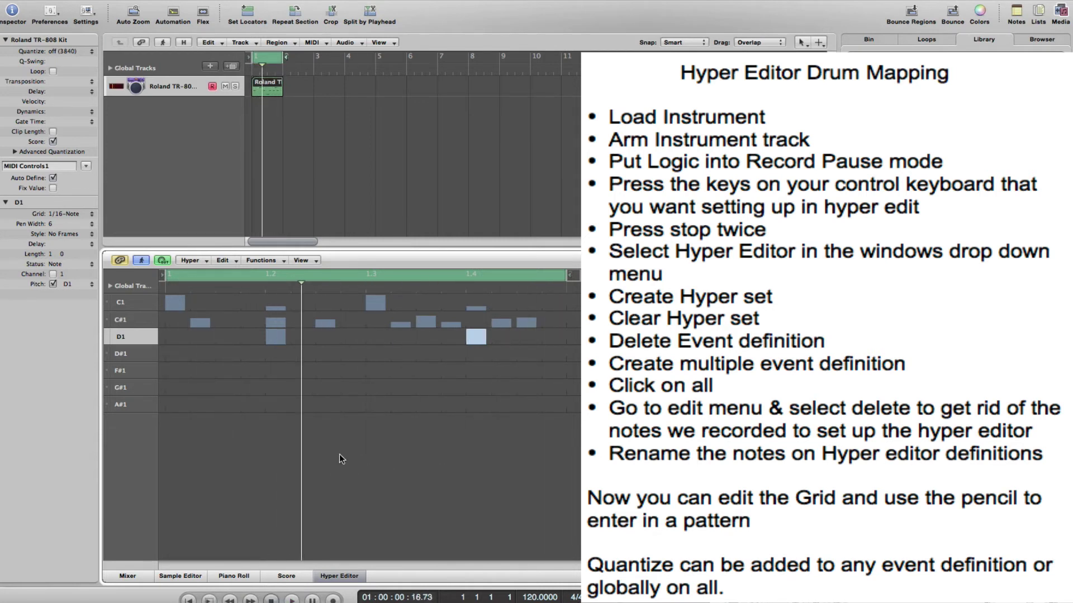
Rename the C1 drum lane to 808 Kick
click(120, 303)
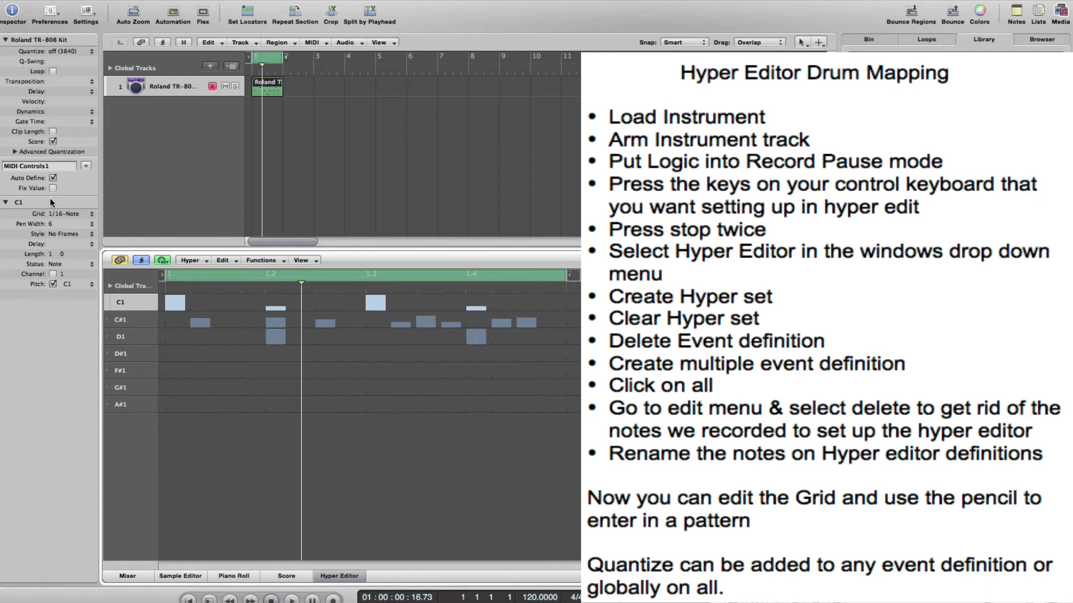
double_click(20, 204)
key(Return)
Rename the C#1 lane to 808 Rim and open the region in the Piano Roll
click(128, 322)
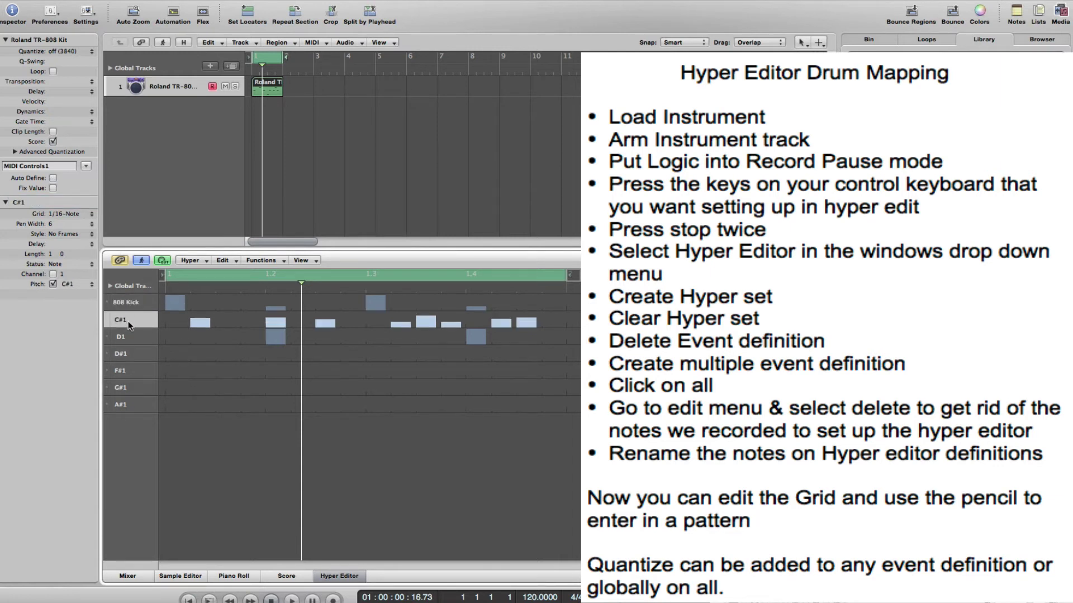
double_click(19, 203)
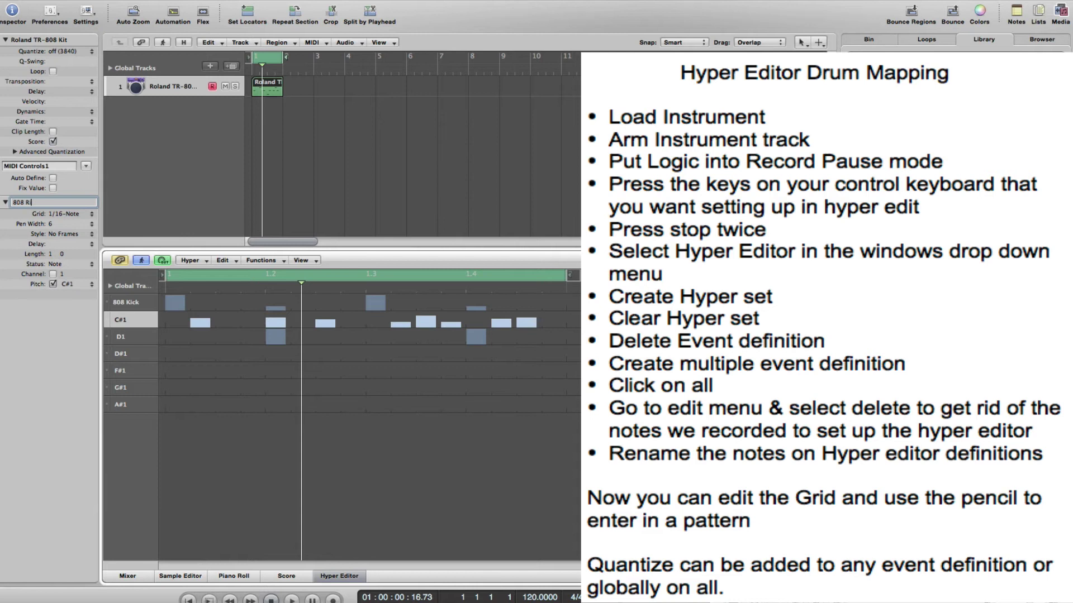
text(808 Rim)
key(Return)
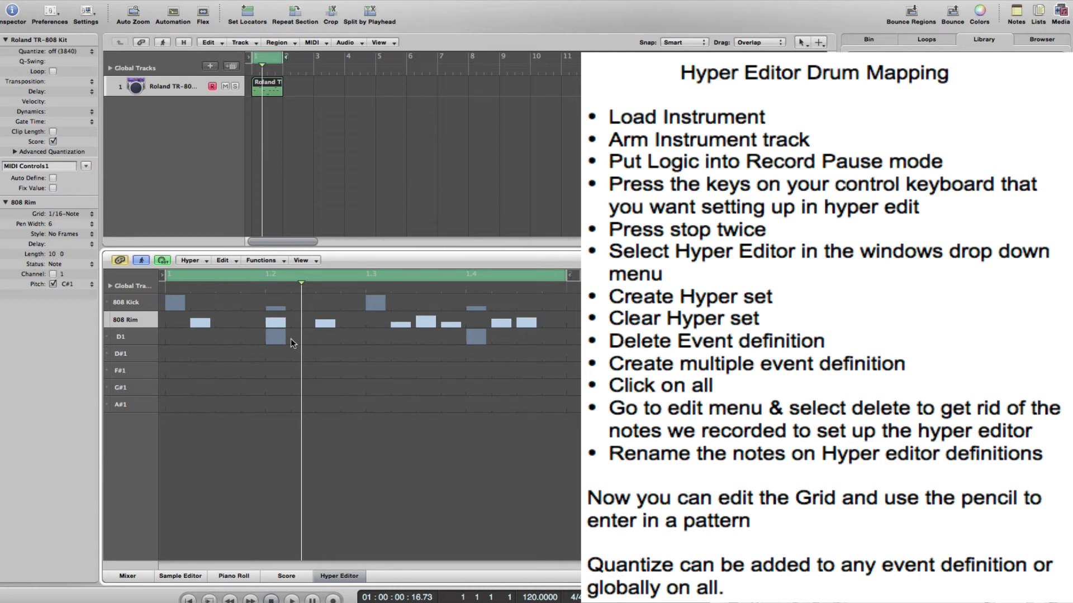
double_click(270, 83)
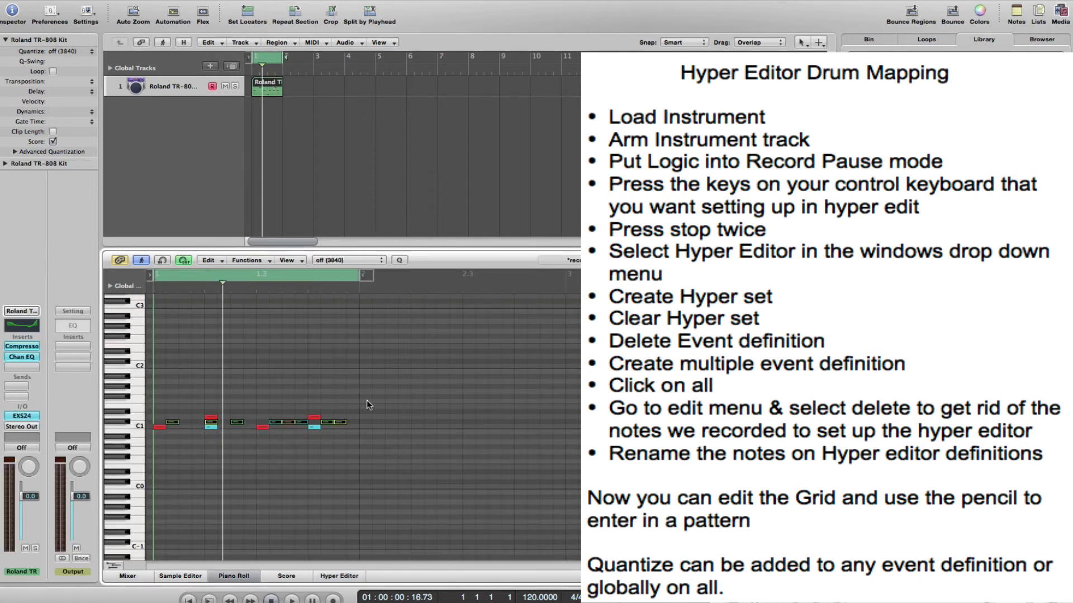
drag(362, 398, 165, 446)
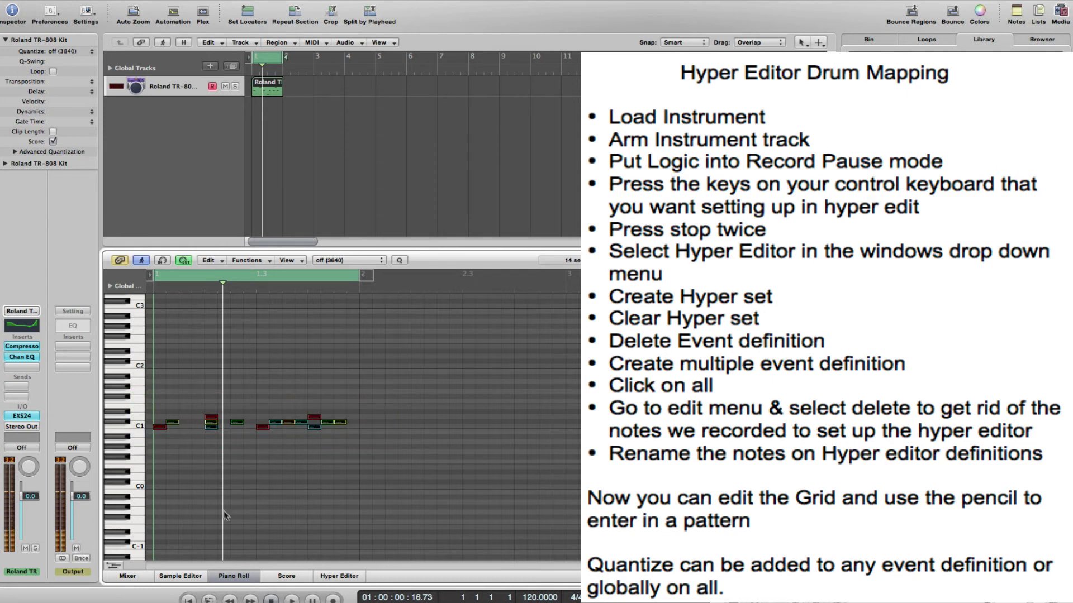
click(112, 565)
drag(163, 552, 190, 472)
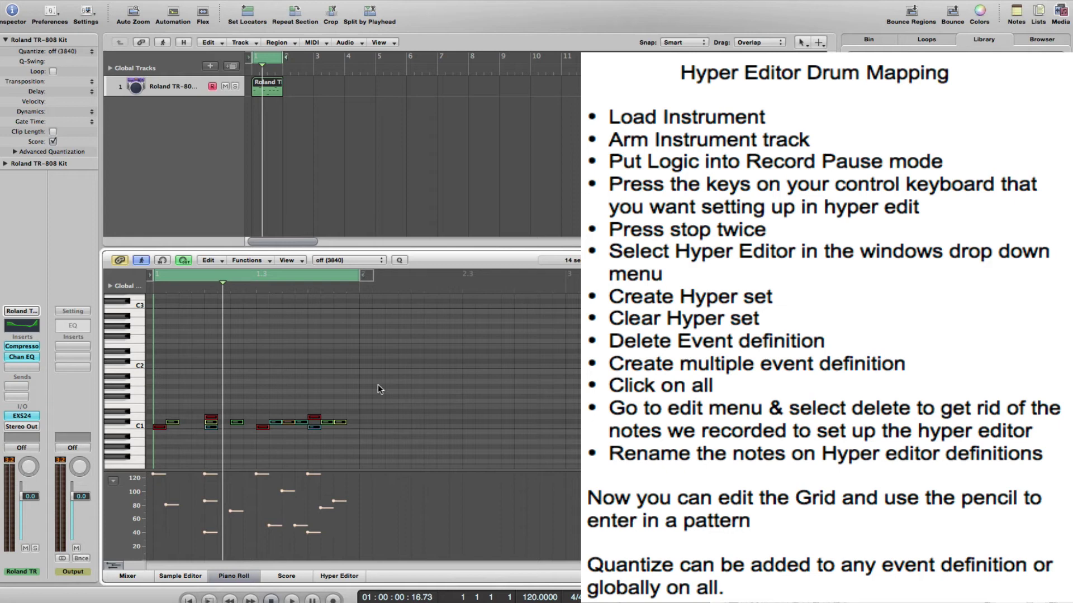
drag(378, 385, 148, 471)
click(368, 262)
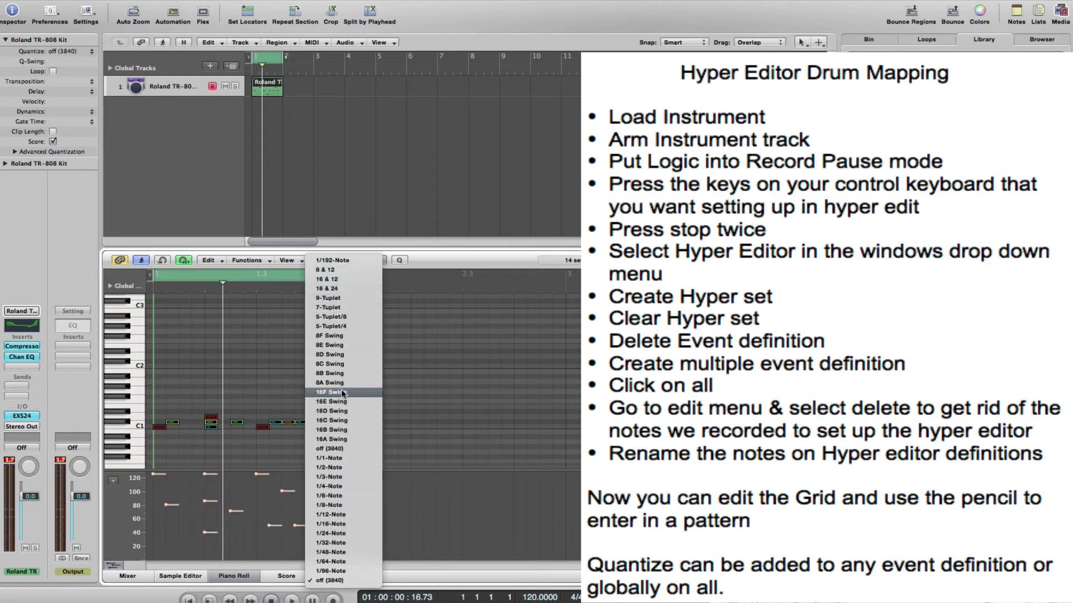
click(340, 364)
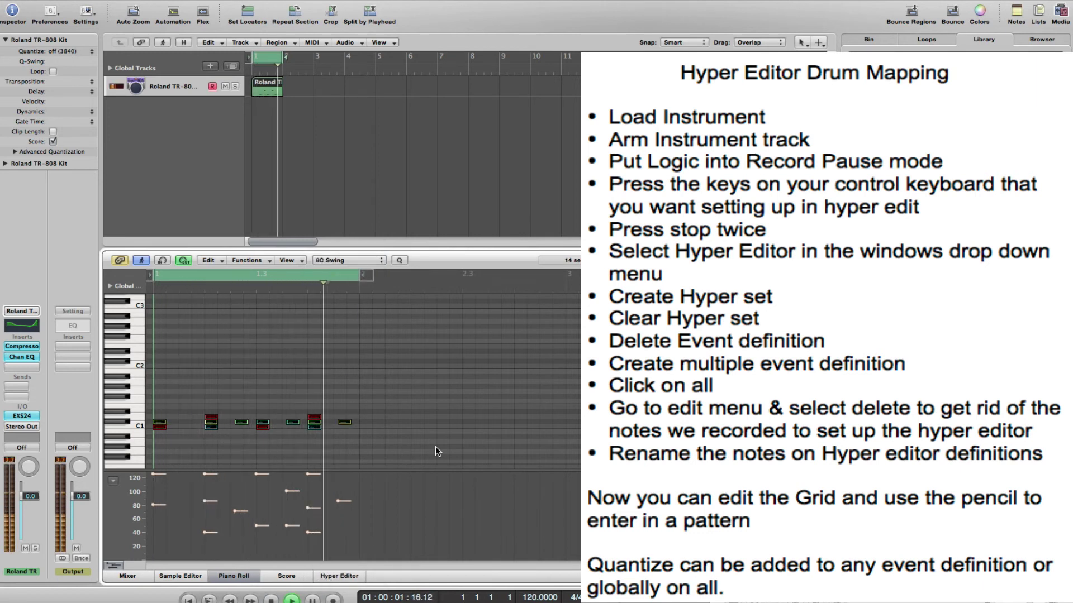
click(349, 576)
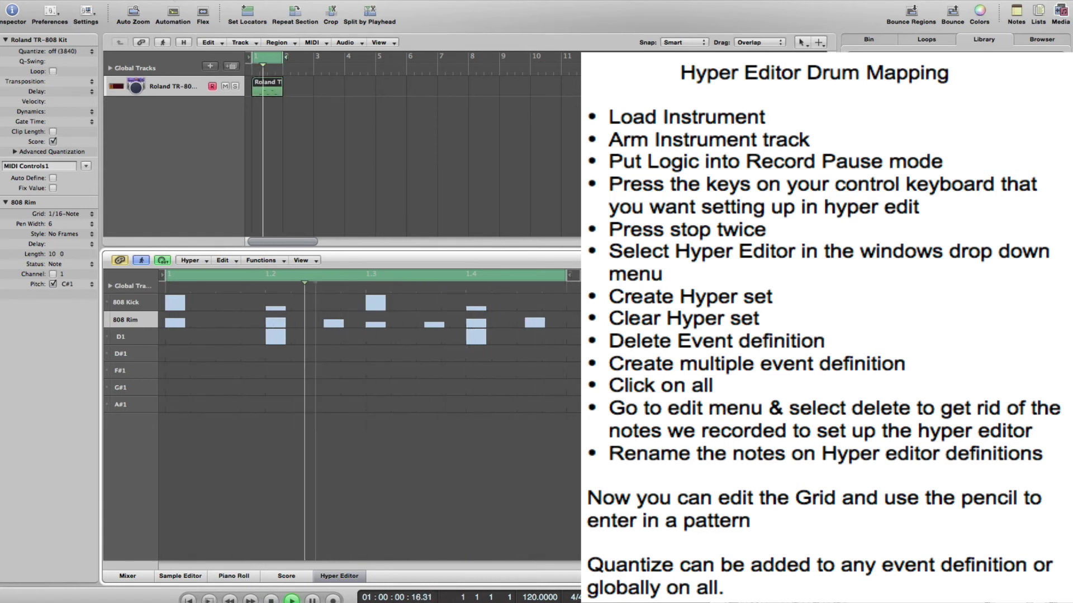
click(180, 155)
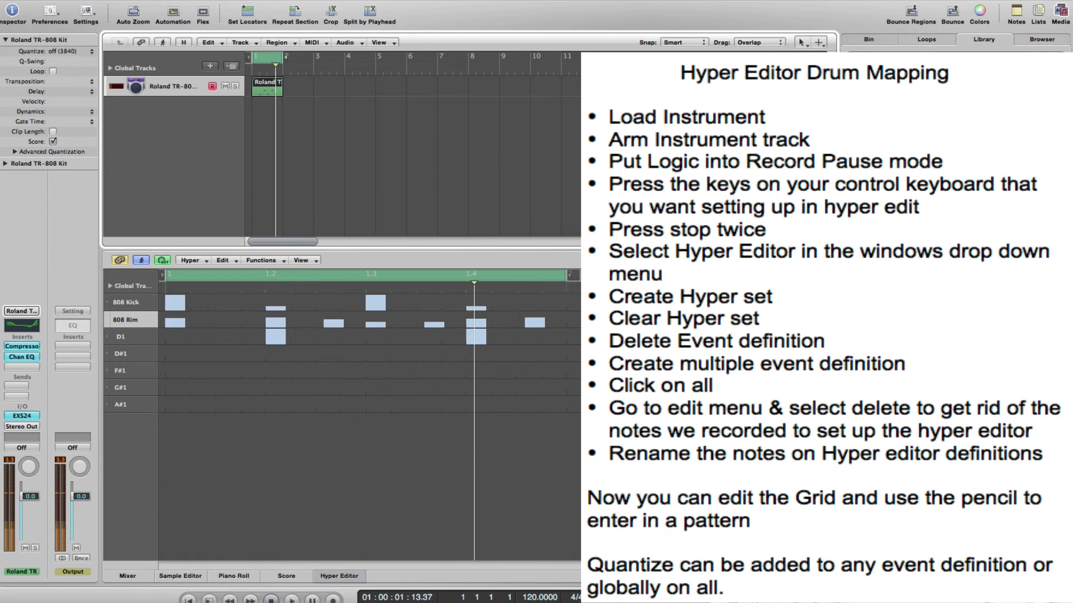
key(space)
click(211, 42)
click(133, 2)
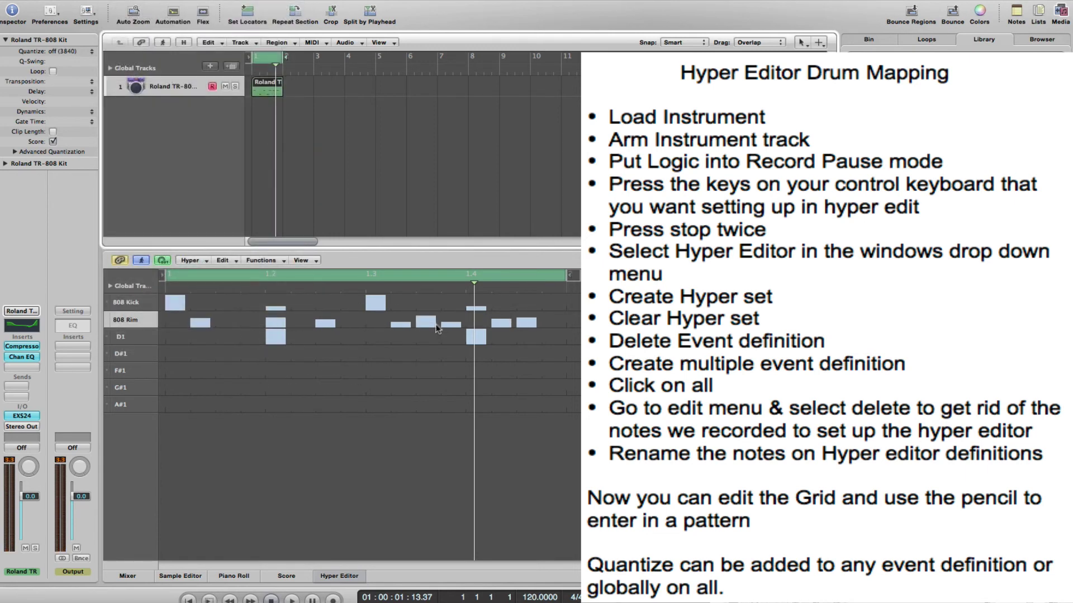
double_click(267, 87)
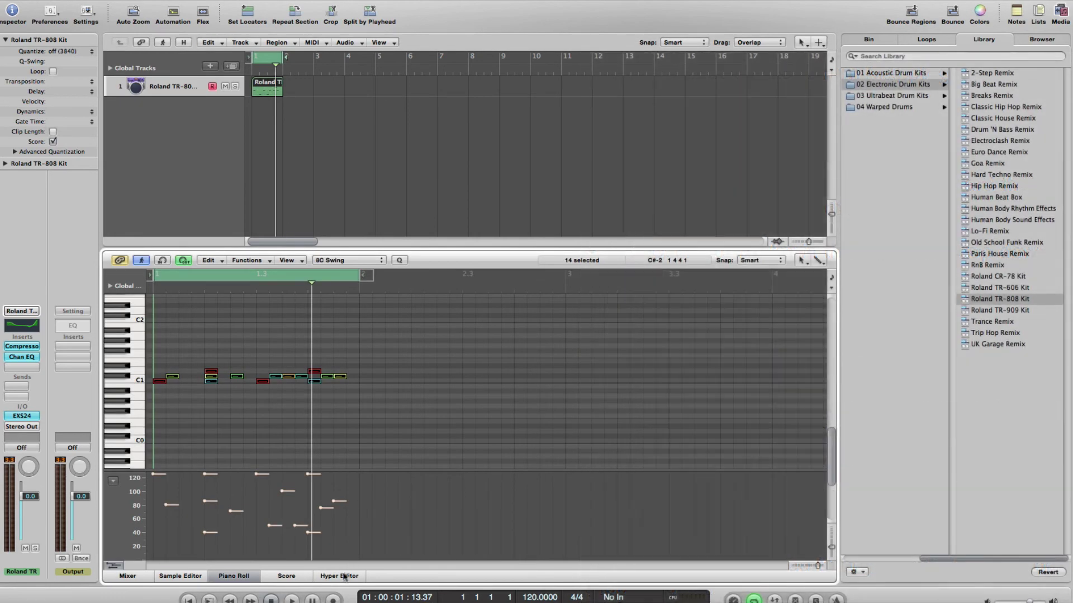
click(342, 578)
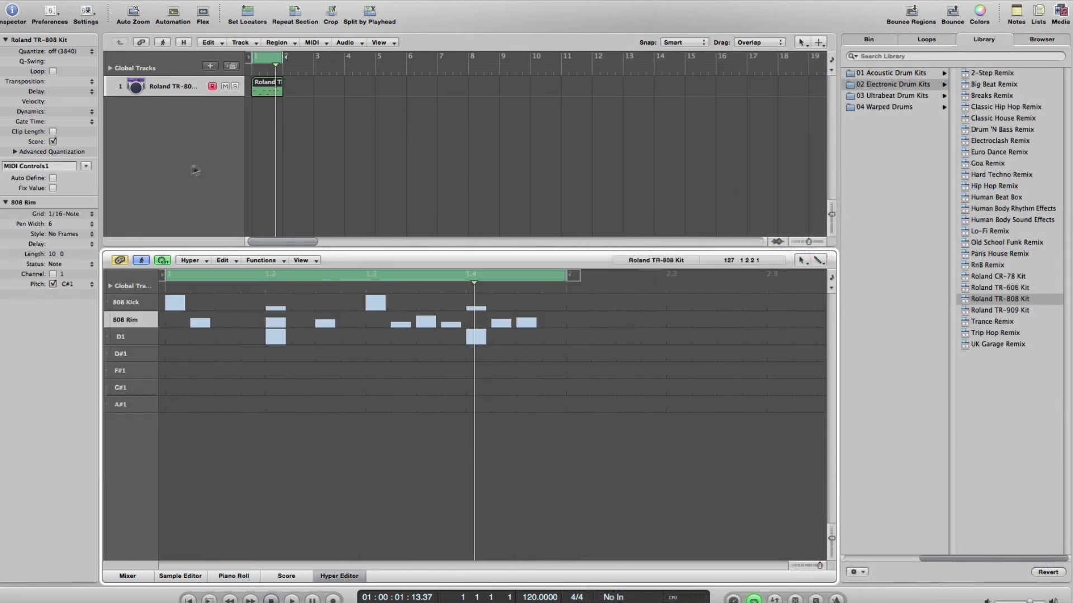
Save the project as a template named TR-808 Start
click(92, 1)
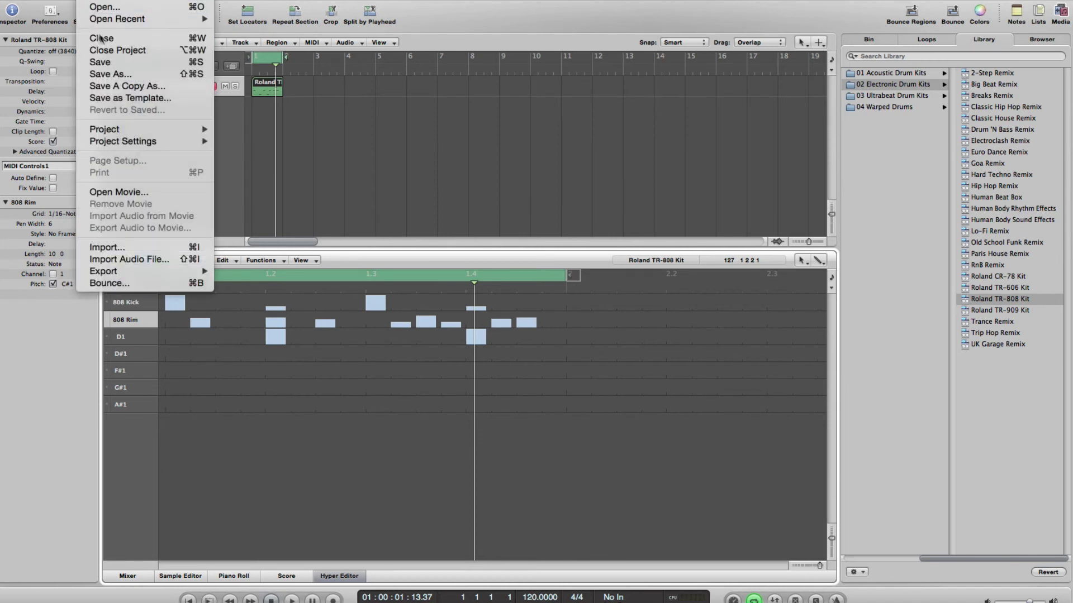
click(134, 96)
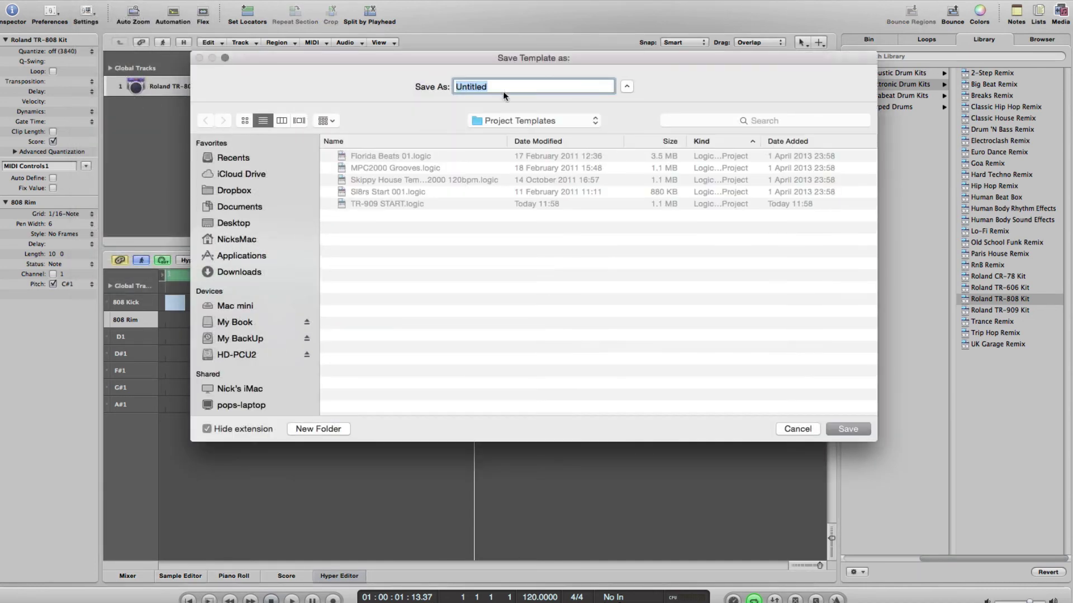
text(8)
key(BackSpace)
key(BackSpace)
text(T)
click(841, 428)
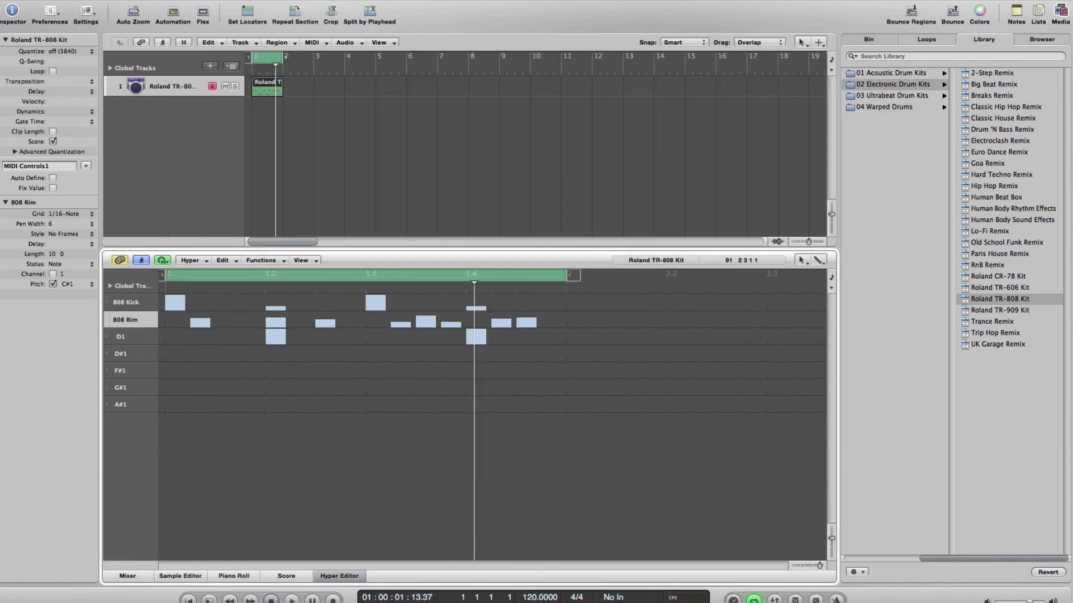
Discard the current project and open the TR-808 Start template from My Templates
click(89, 1)
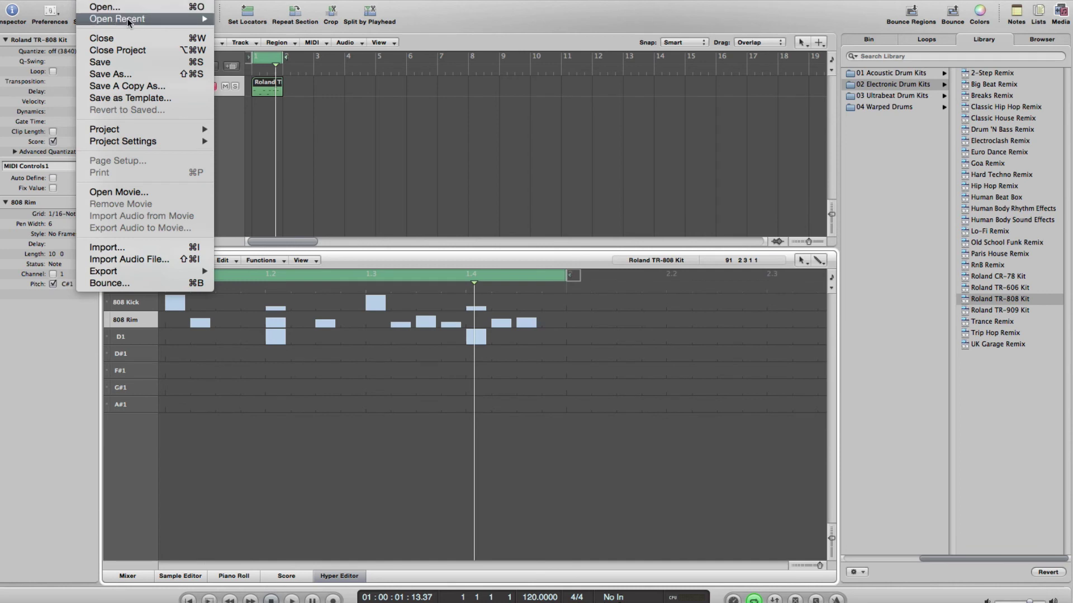
mouse_move(129, 22)
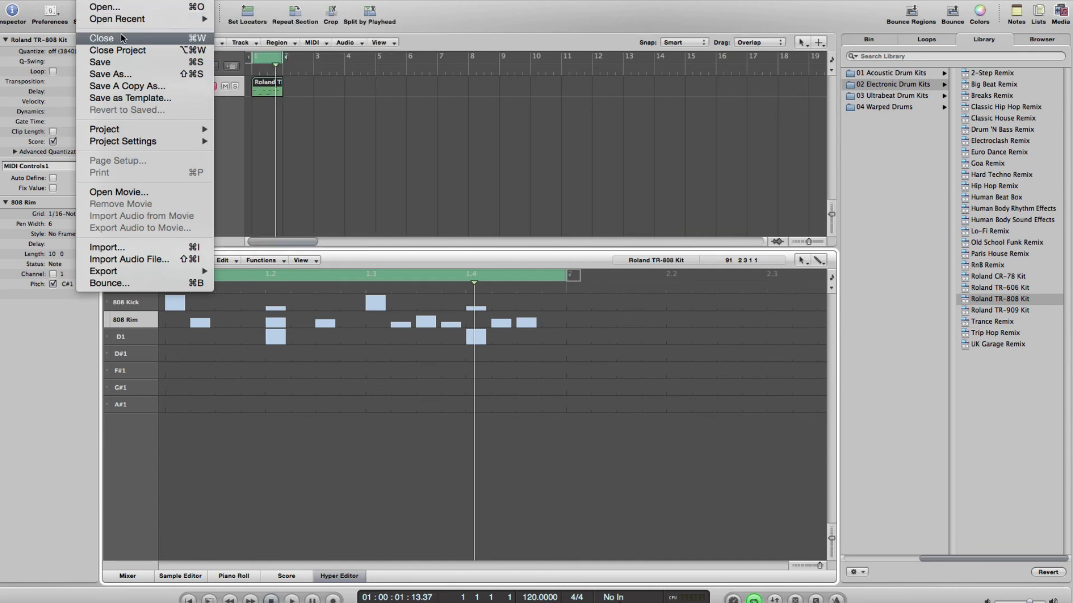
click(115, 6)
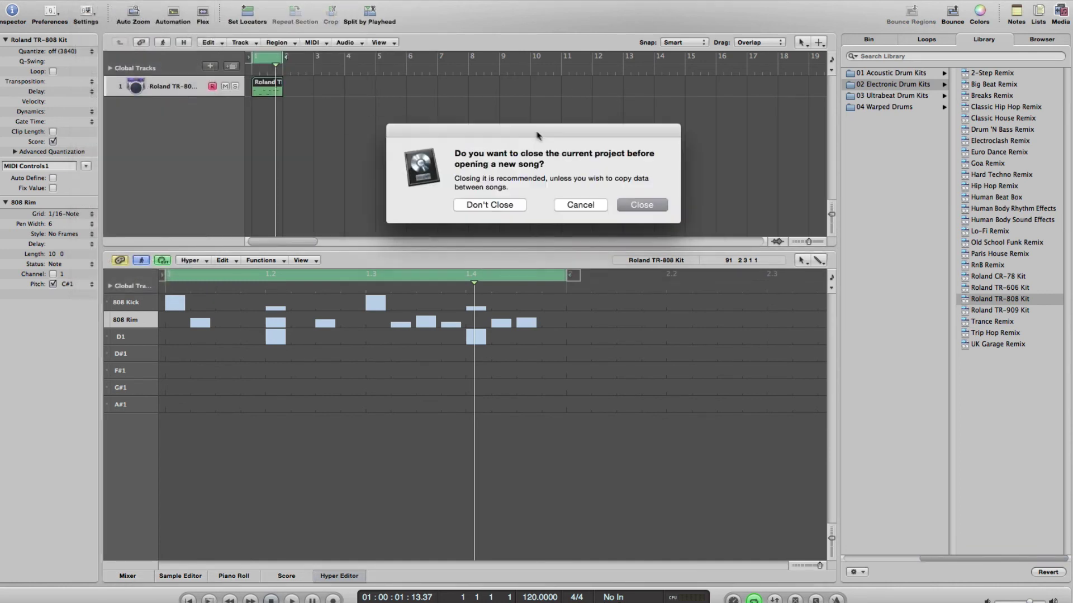
click(636, 204)
click(491, 204)
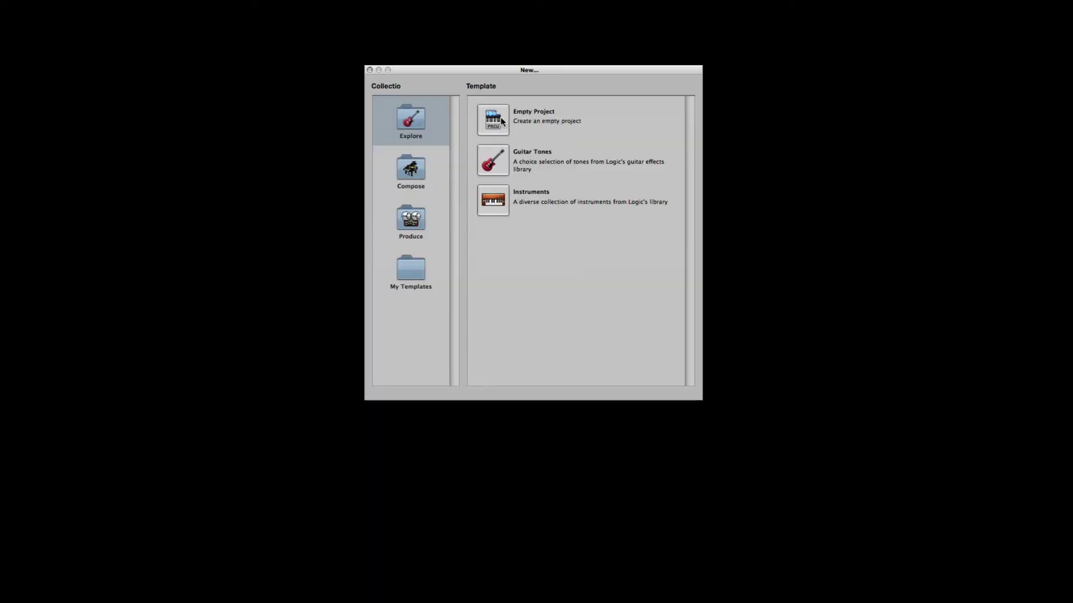
click(408, 273)
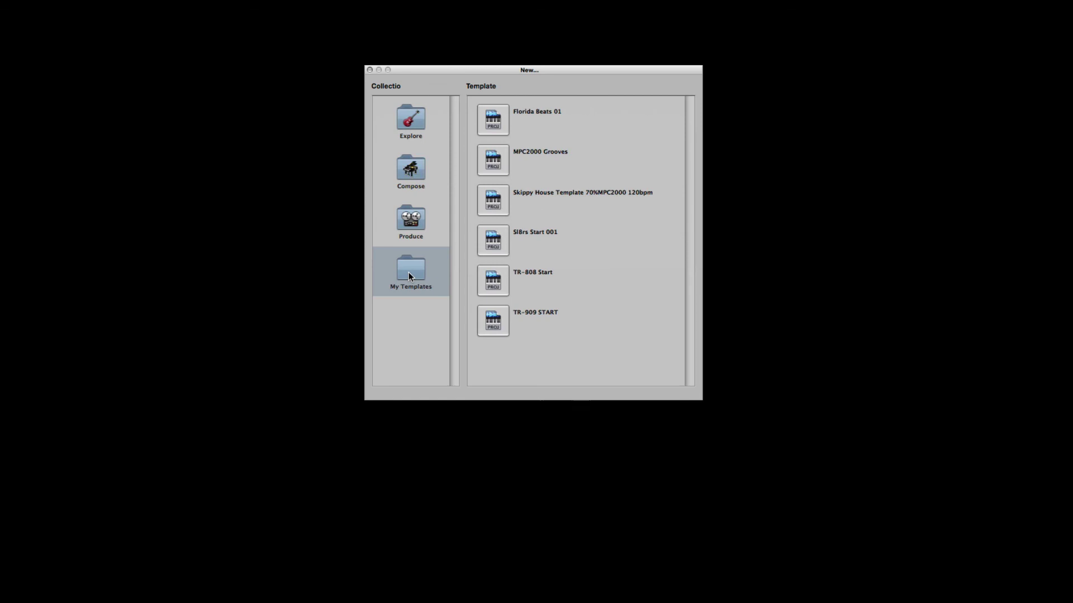
click(494, 277)
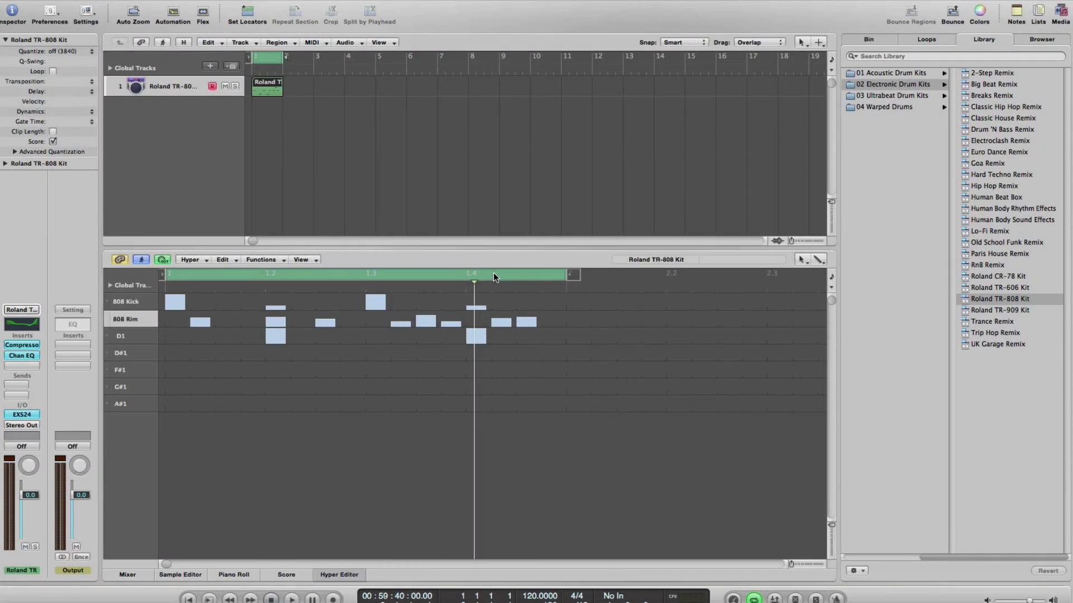
key(super+s)
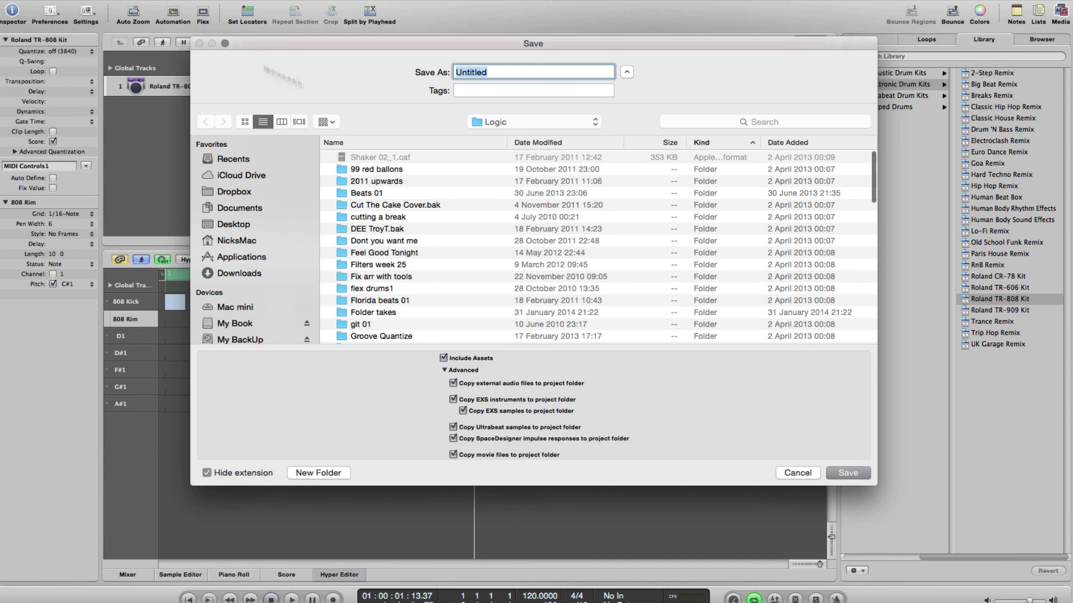
Cancel the Save dialog and return focus to the Arrange area
click(798, 473)
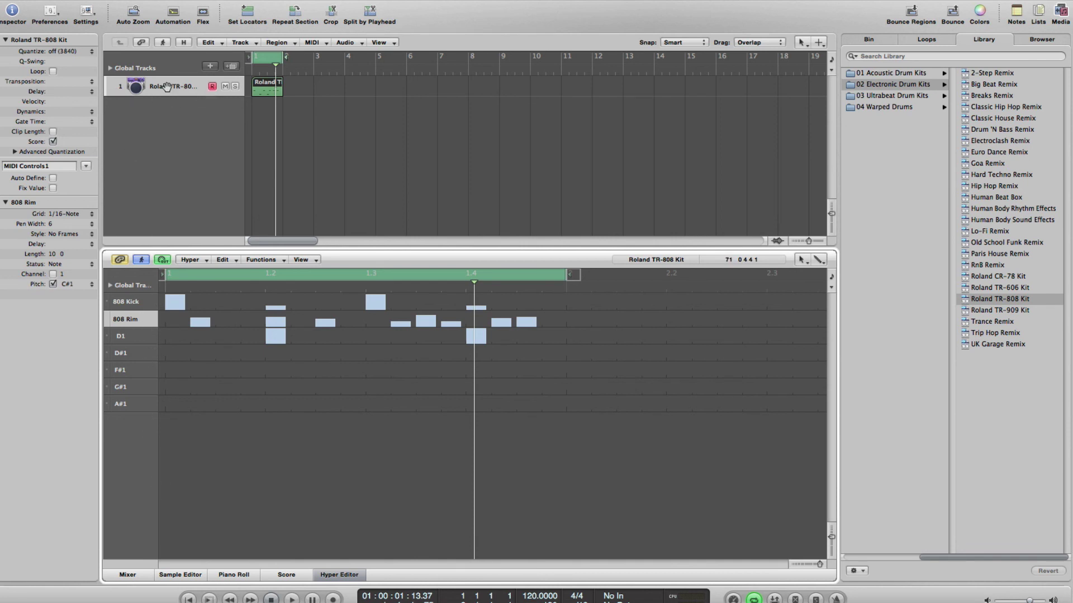
click(190, 90)
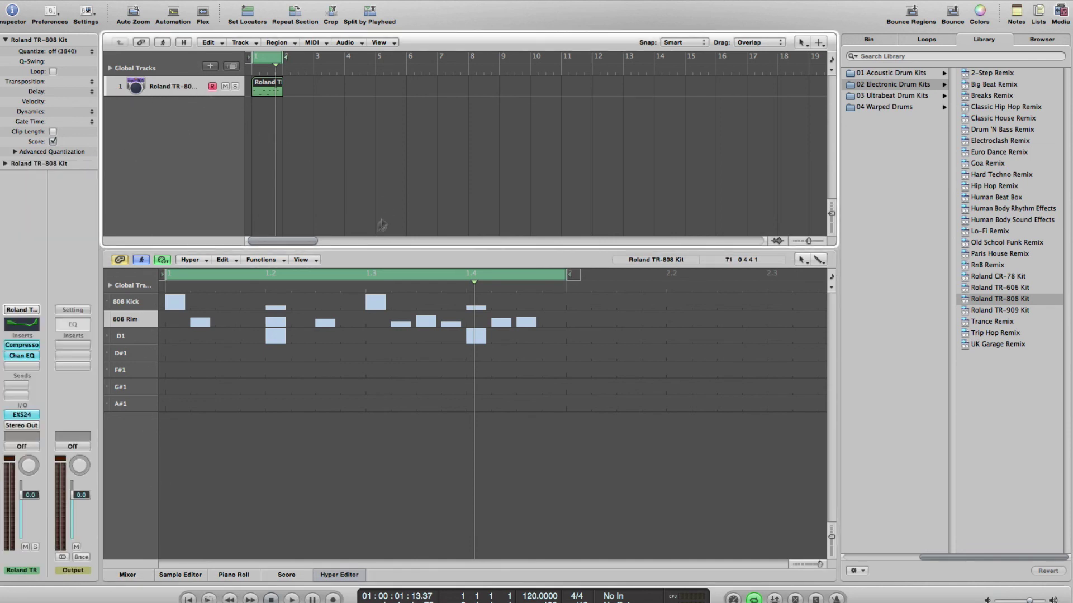